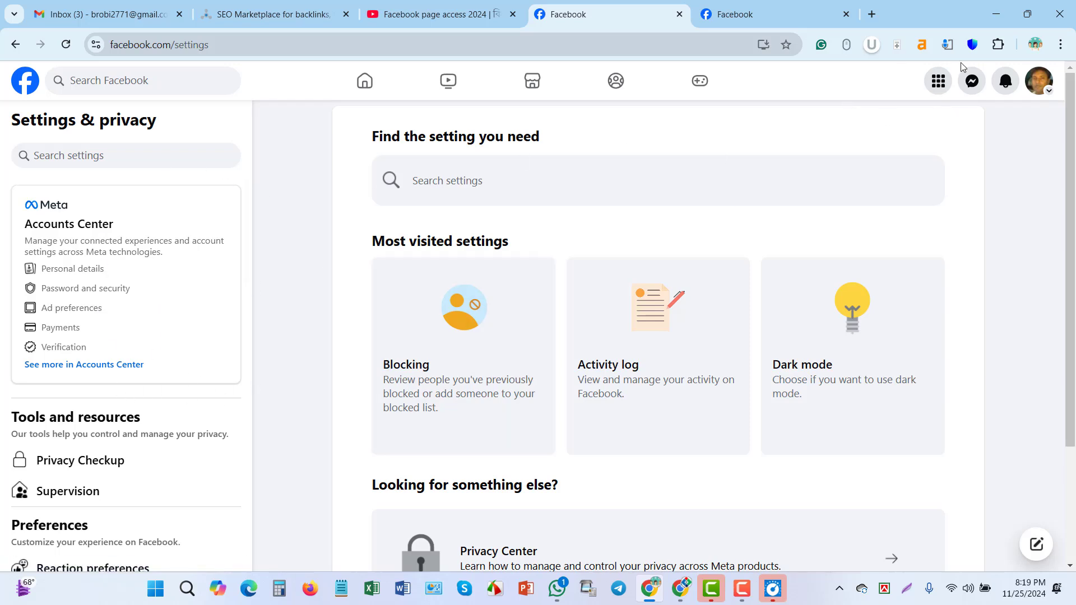
Examine the Facebook menu down to its Professional section with Ads Manager and Meta Business Suite, and close it
{"action": "left_click", "coordinate": [939, 84]}
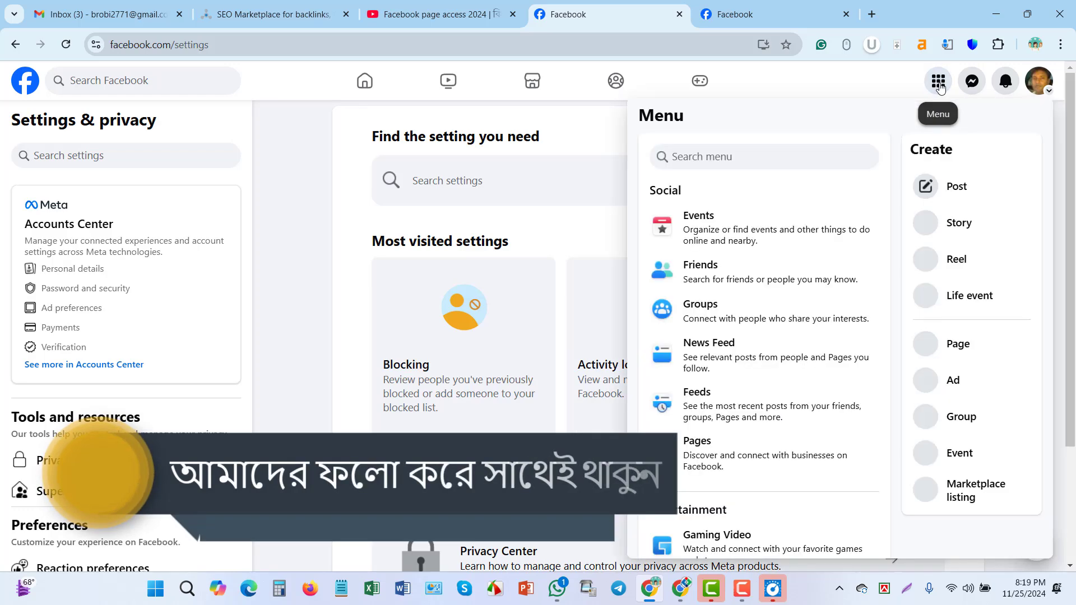
{"action": "scroll", "coordinate": [811, 313], "scroll_direction": "down", "scroll_amount": 5}
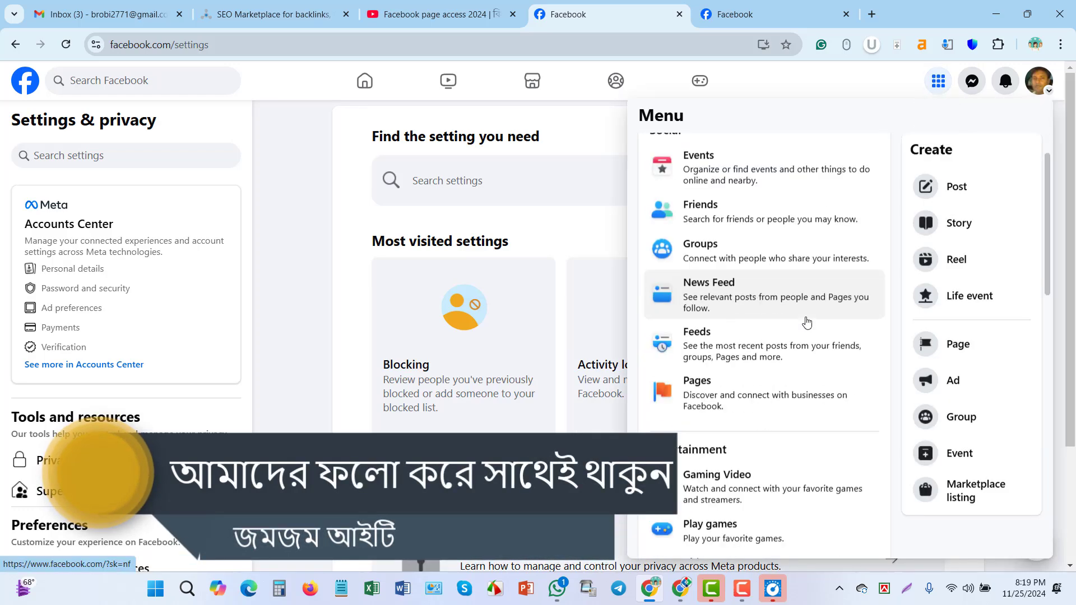
{"action": "scroll", "coordinate": [788, 358], "scroll_direction": "down", "scroll_amount": 6}
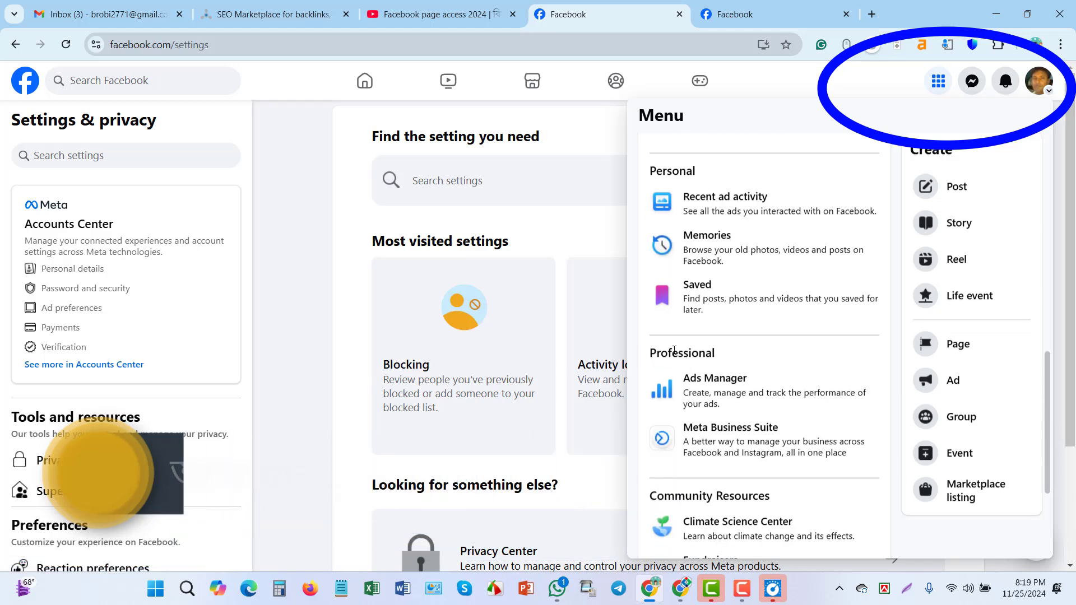
{"action": "left_click_drag", "start_coordinate": [671, 353], "coordinate": [742, 353]}
{"action": "left_click", "coordinate": [743, 354]}
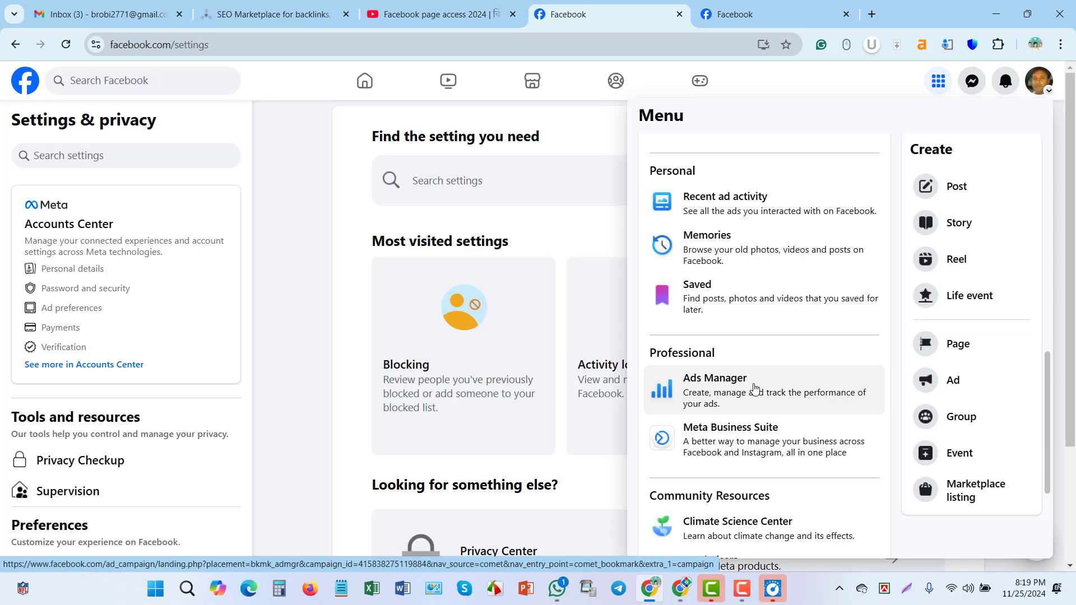
{"action": "scroll", "coordinate": [773, 387], "scroll_direction": "up", "scroll_amount": 3}
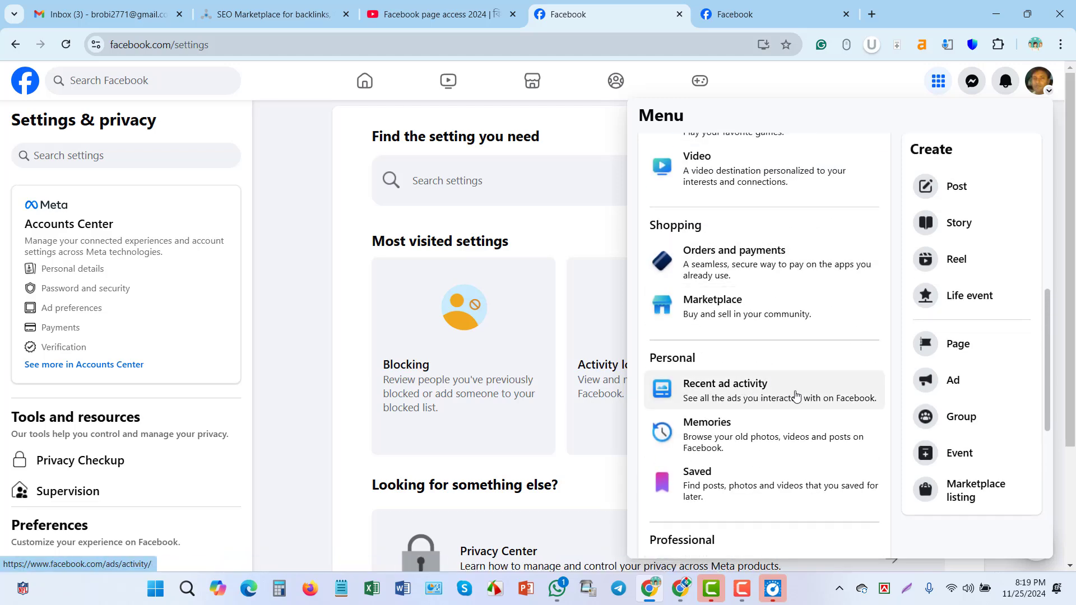
{"action": "scroll", "coordinate": [796, 395], "scroll_direction": "down", "scroll_amount": 2}
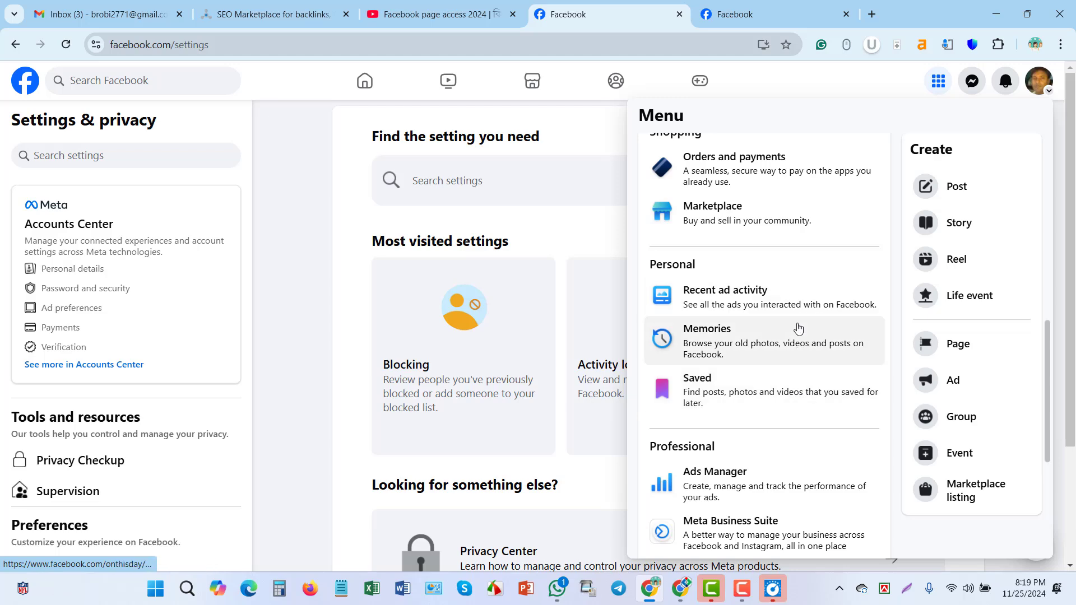
{"action": "scroll", "coordinate": [771, 442], "scroll_direction": "down", "scroll_amount": 2}
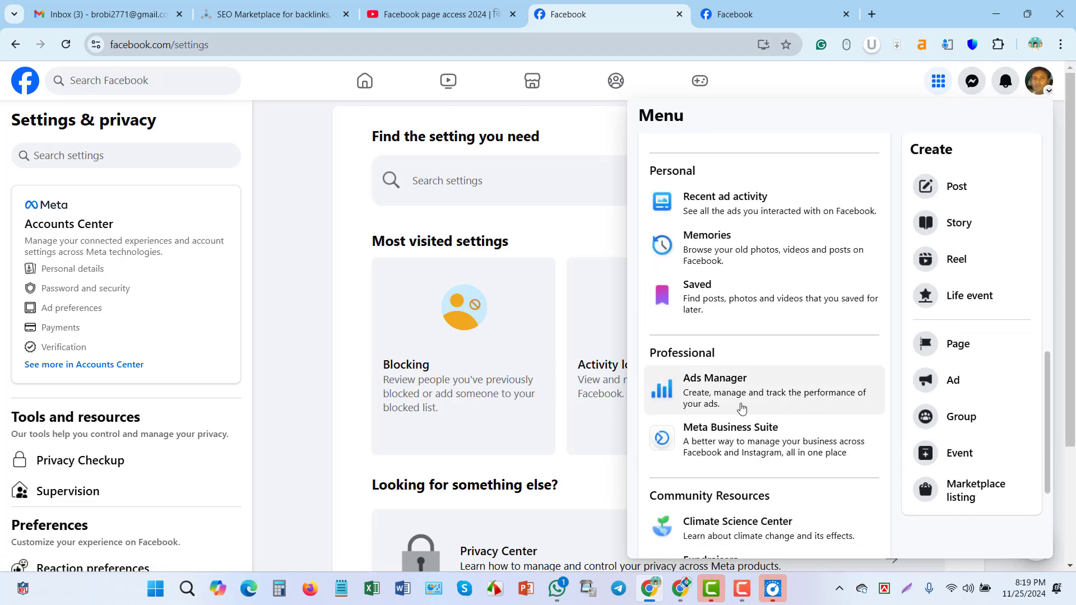
{"action": "scroll", "coordinate": [783, 380], "scroll_direction": "down", "scroll_amount": 4}
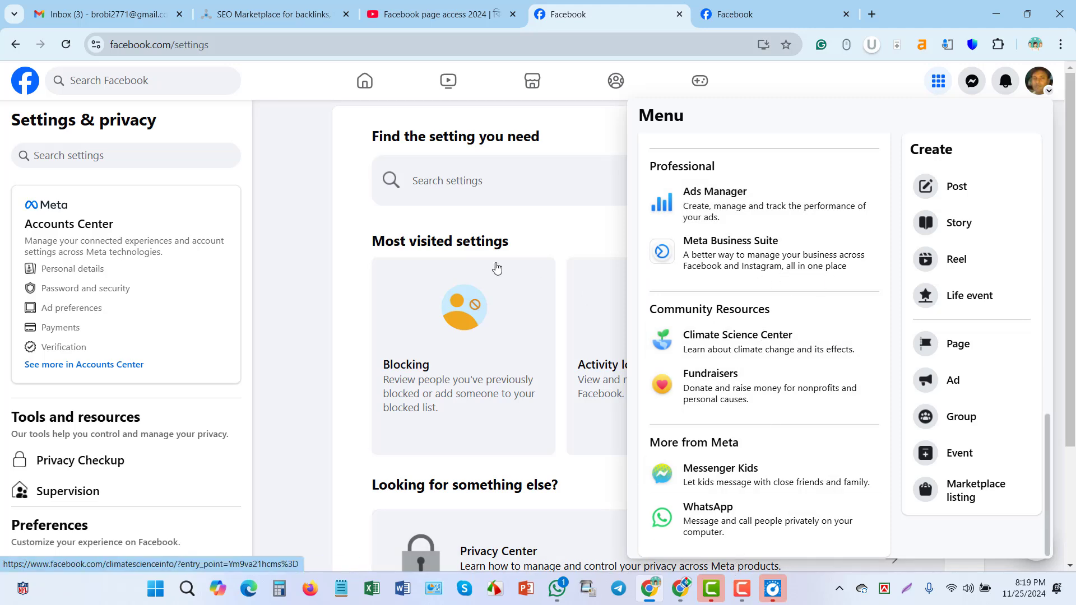
{"action": "left_click", "coordinate": [362, 215]}
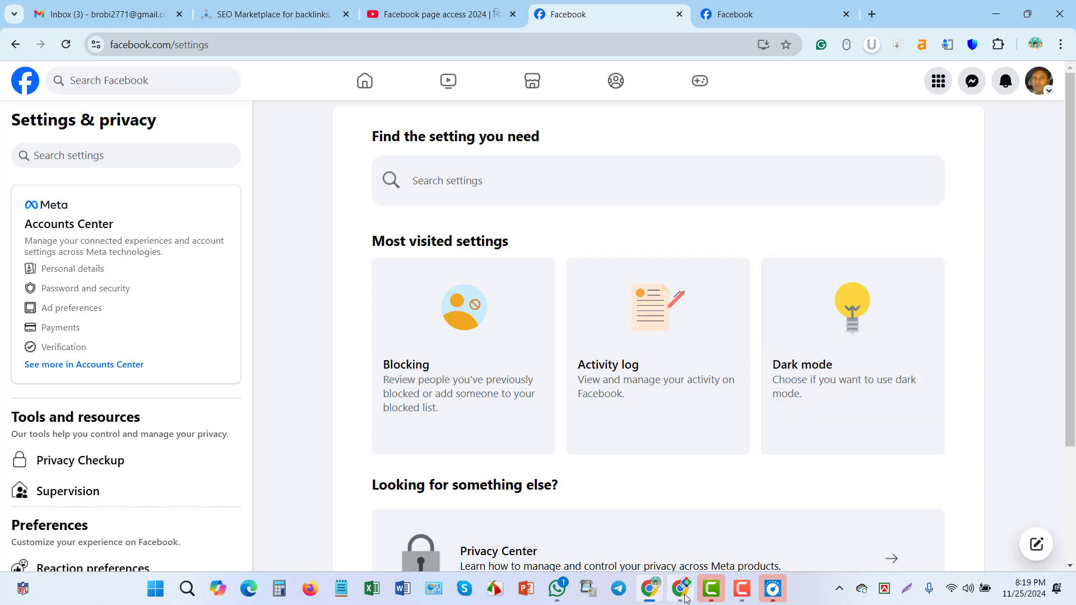
Switch to the invited account's browser window, bring up its Facebook page, and dismiss the Invitation accepted dialog without switching profiles
{"action": "left_click", "coordinate": [664, 565]}
{"action": "left_click", "coordinate": [271, 13]}
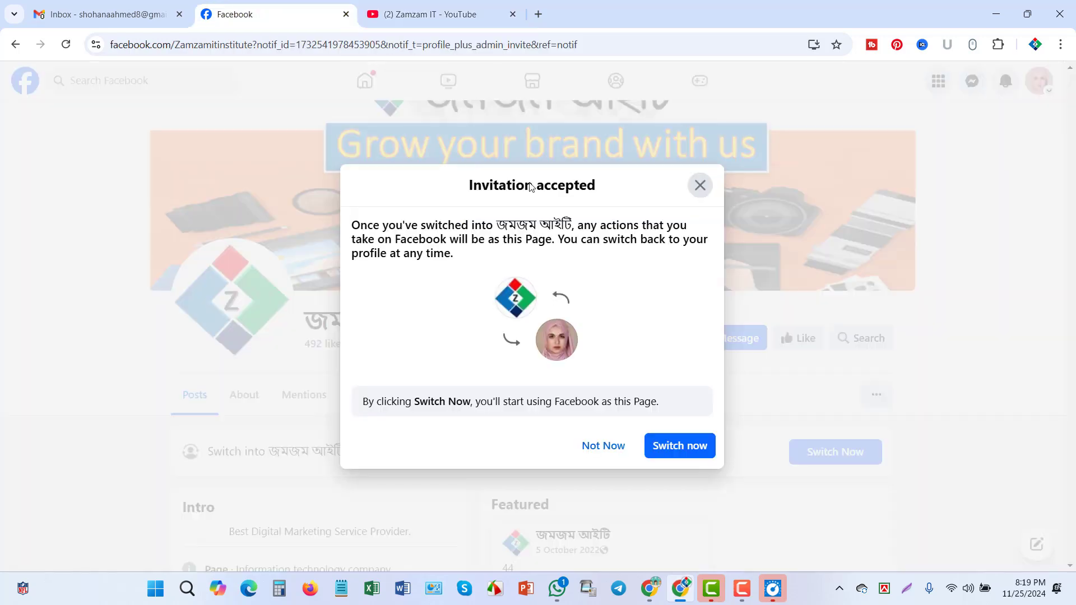
{"action": "left_click", "coordinate": [700, 186]}
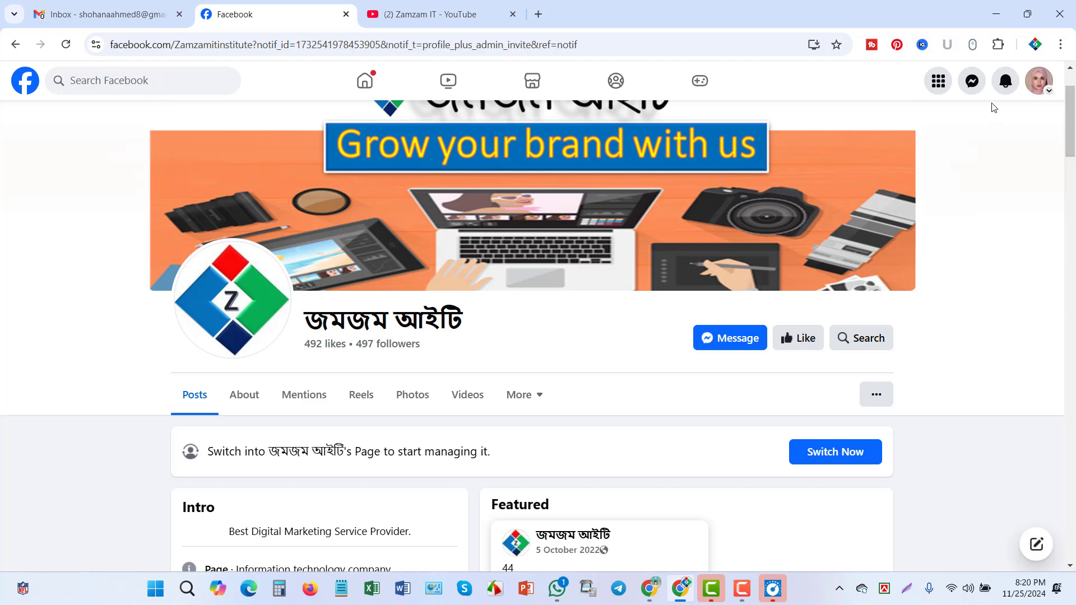
Check the notifications and open the invitation to manage the জমজম আইটি Page
{"action": "left_click", "coordinate": [1006, 80]}
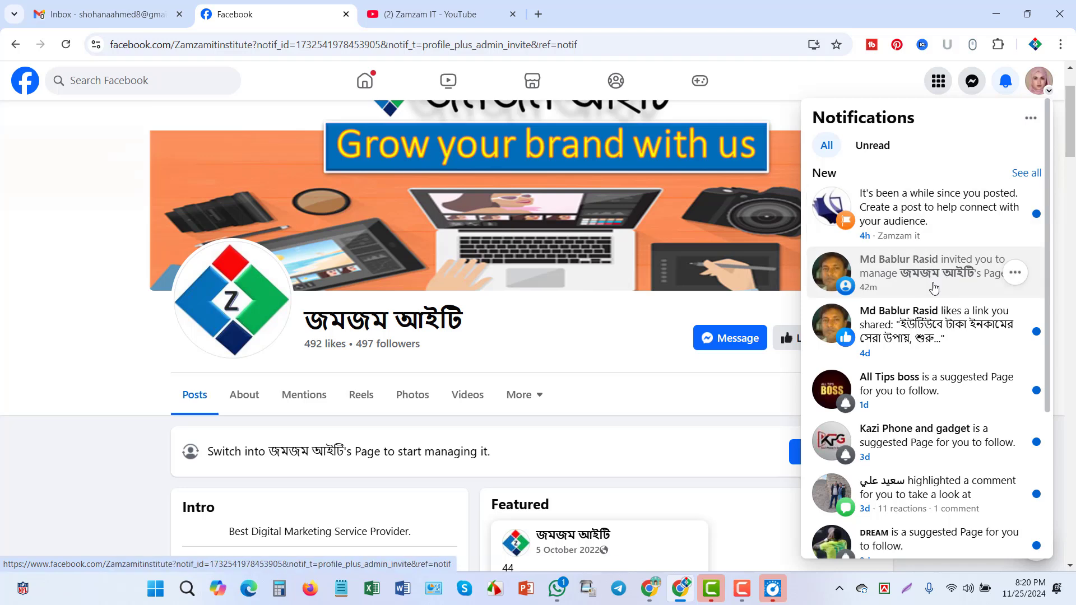
{"action": "left_click", "coordinate": [911, 270]}
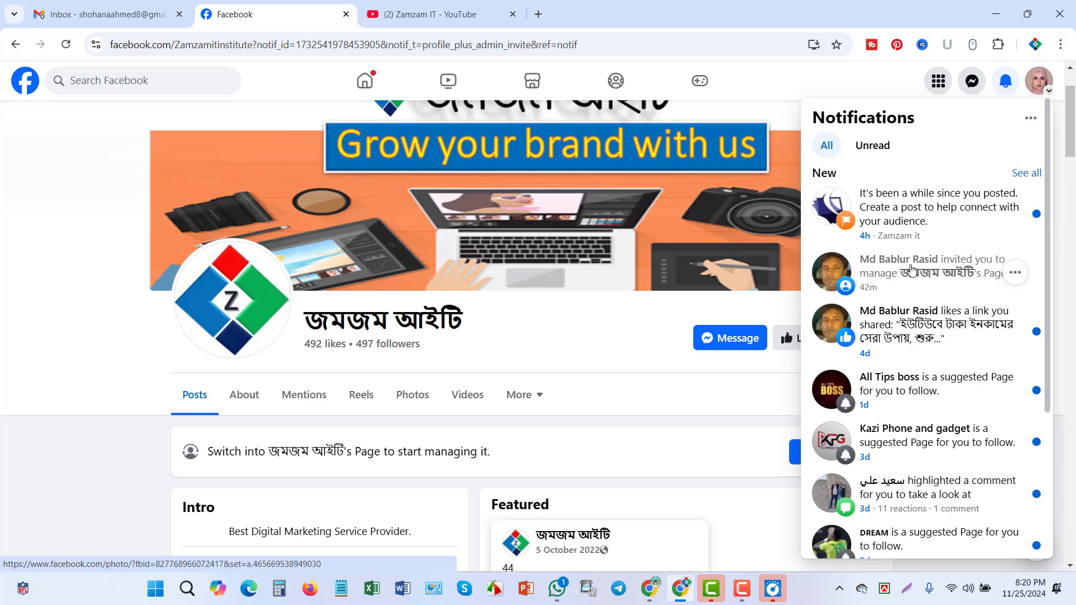
{"action": "scroll", "coordinate": [735, 385], "scroll_direction": "down", "scroll_amount": 2}
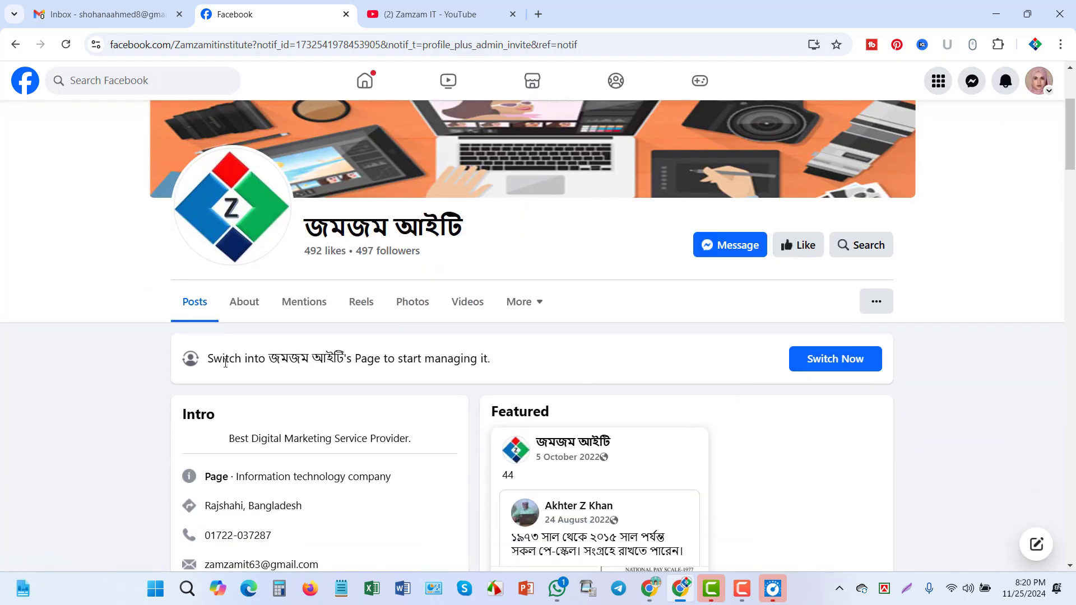
Read the banner about managing the জমজম আইটি Page and switch into that Page
{"action": "left_click_drag", "start_coordinate": [225, 361], "coordinate": [346, 360]}
{"action": "left_click", "coordinate": [504, 362]}
{"action": "left_click", "coordinate": [544, 360]}
{"action": "scroll", "coordinate": [580, 367], "scroll_direction": "down", "scroll_amount": 2}
{"action": "scroll", "coordinate": [684, 314], "scroll_direction": "up", "scroll_amount": 4}
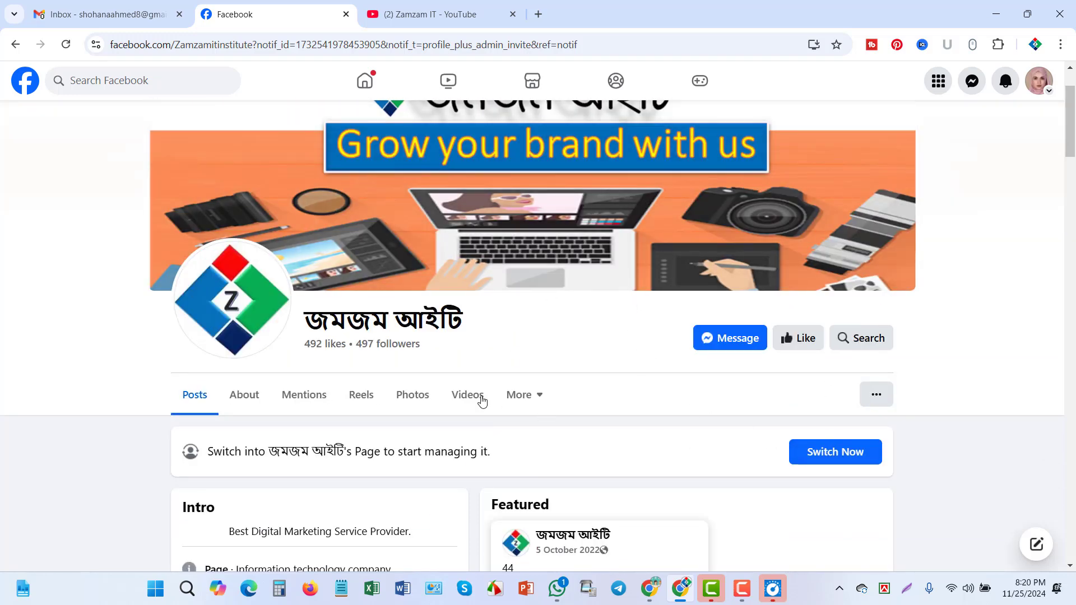
{"action": "left_click", "coordinate": [830, 452]}
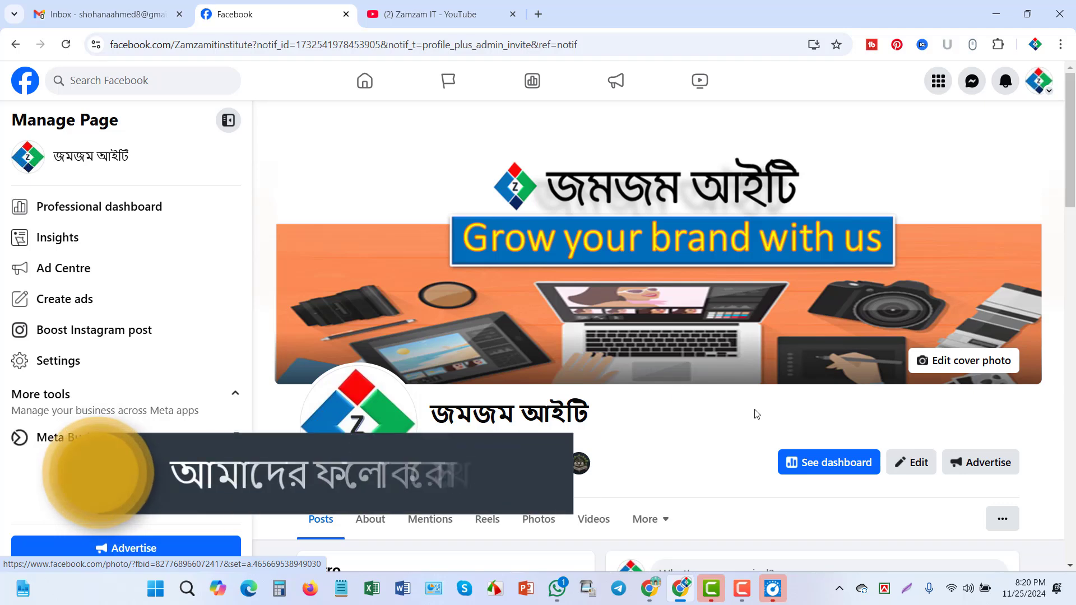
Look over the জমজম আইটি Page as its manager, including the Manage Page options, intro, photos and posts
{"action": "scroll", "coordinate": [757, 415], "scroll_direction": "down", "scroll_amount": 8}
{"action": "scroll", "coordinate": [754, 423], "scroll_direction": "up", "scroll_amount": 3}
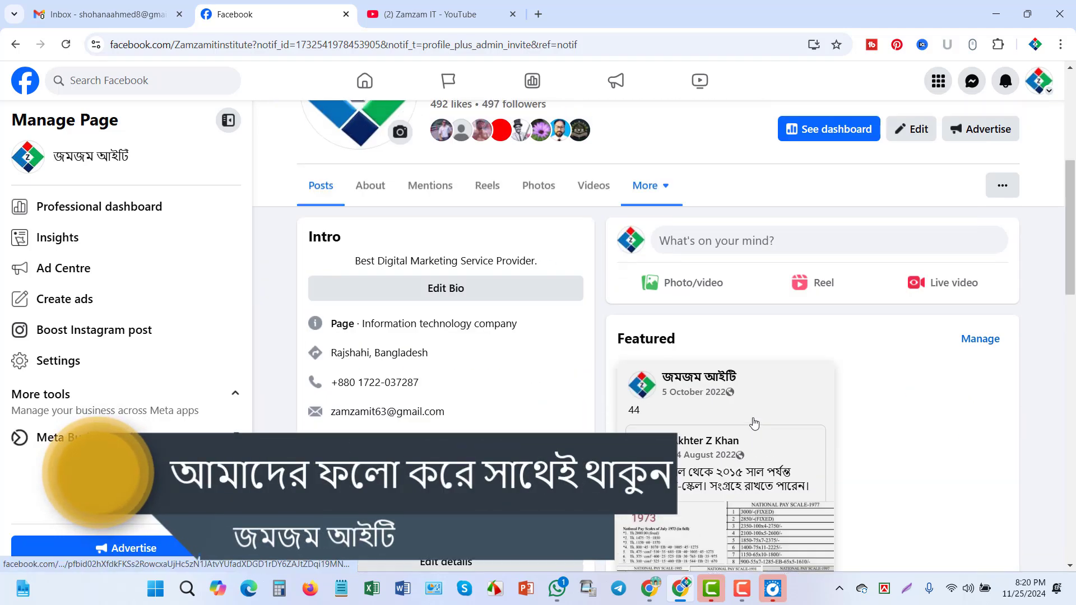
{"action": "scroll", "coordinate": [537, 205], "scroll_direction": "up", "scroll_amount": 3}
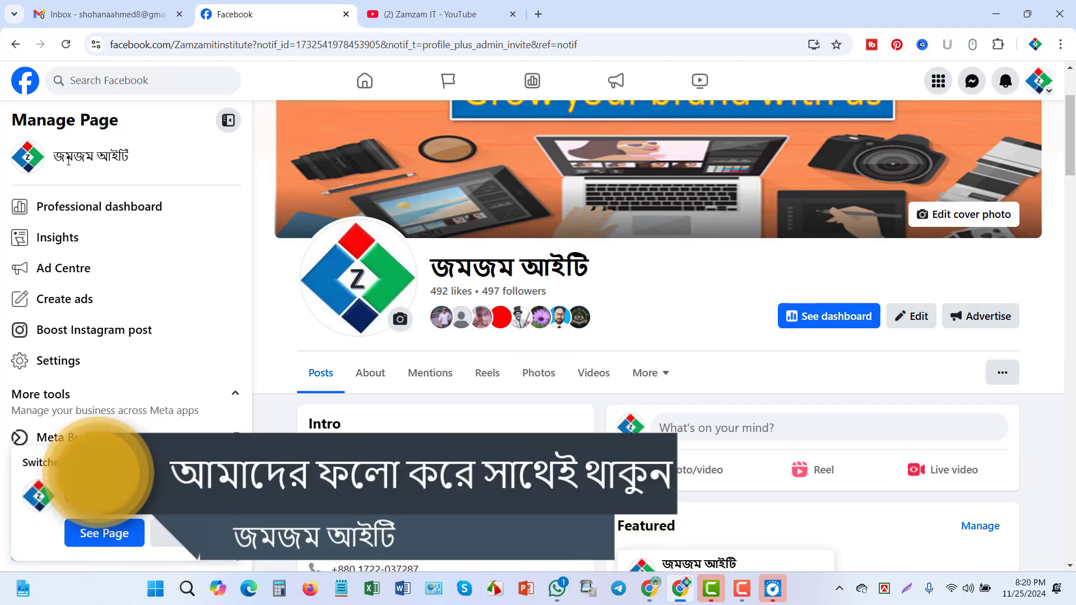
{"action": "left_click_drag", "start_coordinate": [53, 158], "coordinate": [132, 166]}
{"action": "left_click", "coordinate": [138, 166]}
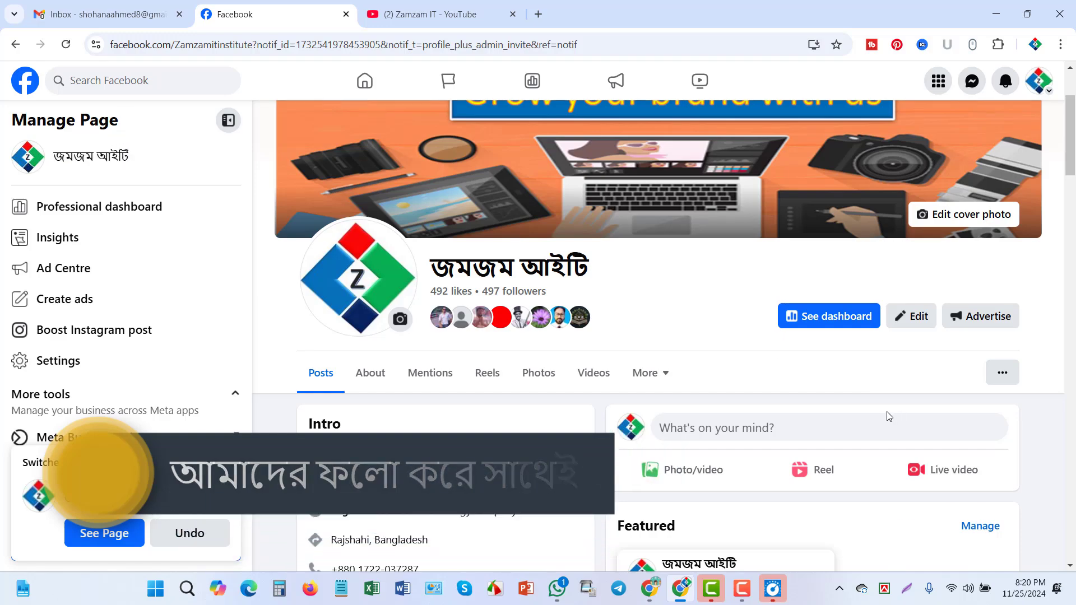
{"action": "scroll", "coordinate": [889, 416], "scroll_direction": "down", "scroll_amount": 4}
{"action": "scroll", "coordinate": [449, 179], "scroll_direction": "up", "scroll_amount": 7}
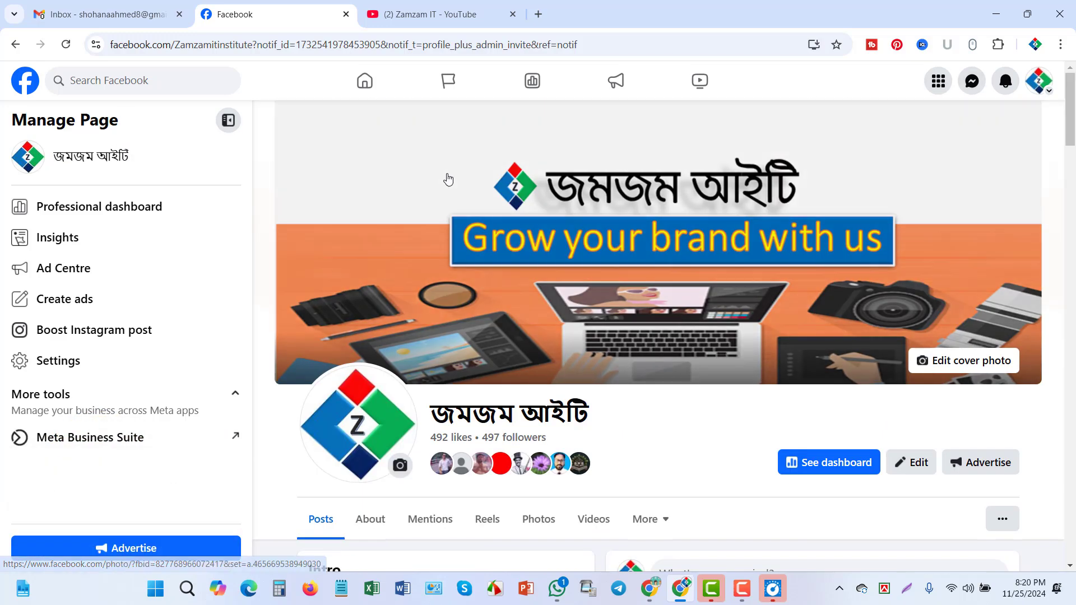
{"action": "scroll", "coordinate": [728, 392], "scroll_direction": "down", "scroll_amount": 10}
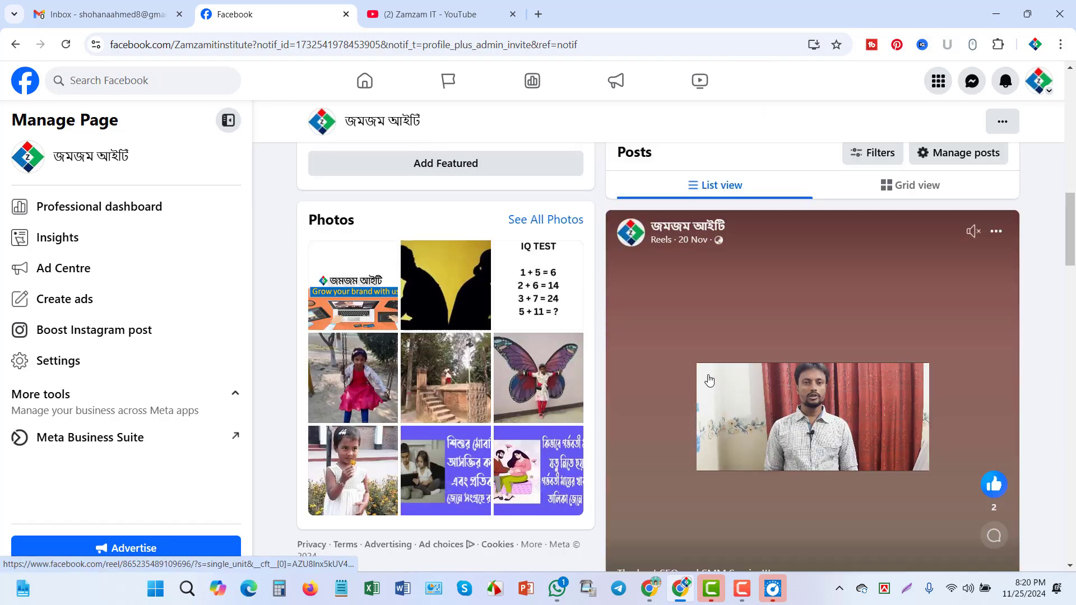
{"action": "scroll", "coordinate": [331, 278], "scroll_direction": "up", "scroll_amount": 10}
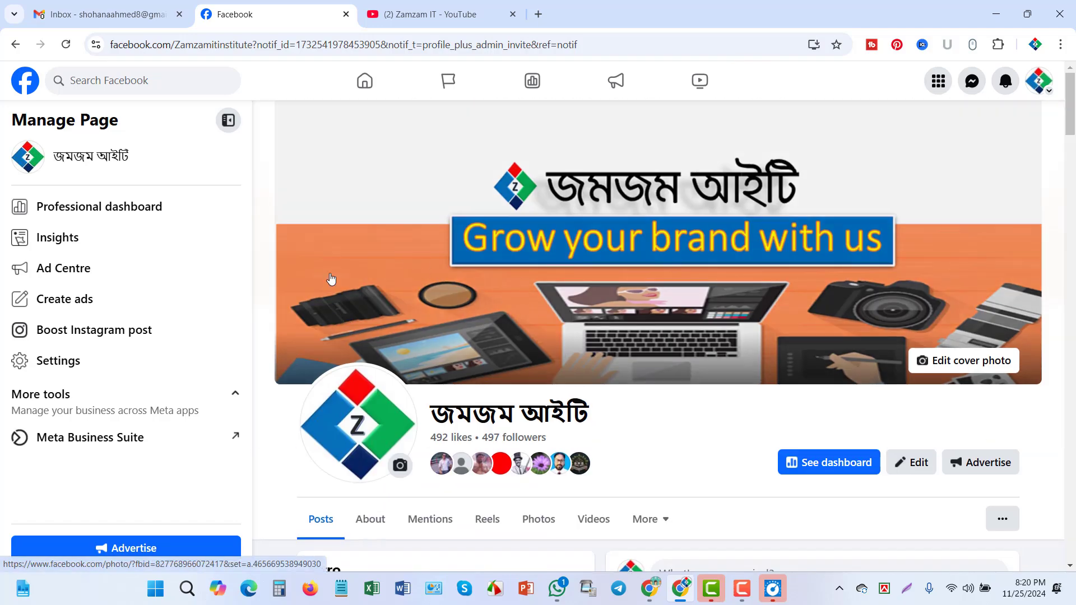
Return to the first account's browser window and bring up the DorziBari Shop page with its pending invite
{"action": "left_click", "coordinate": [680, 594]}
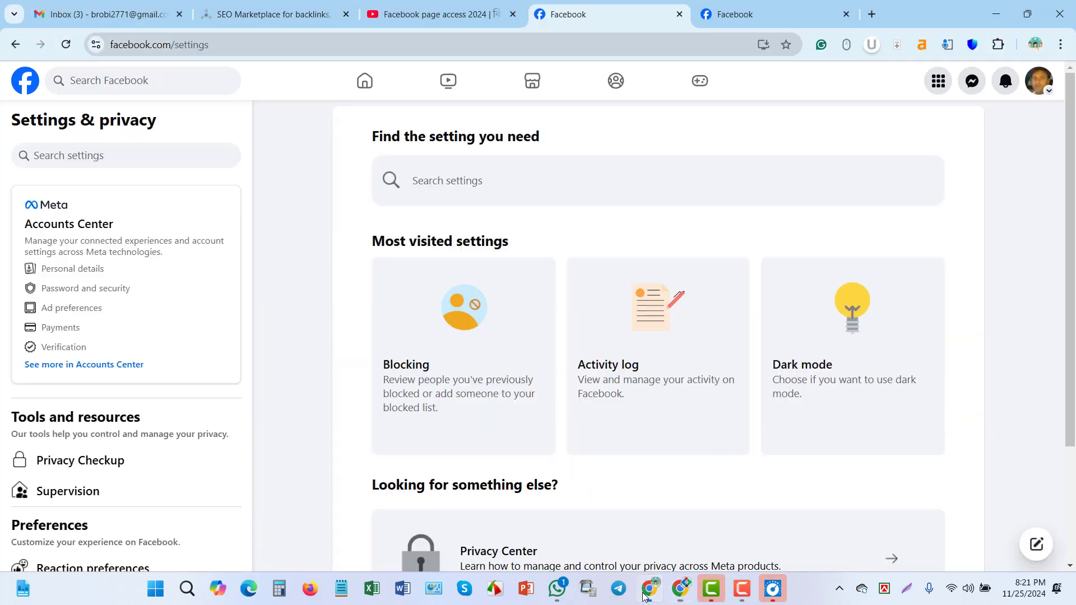
{"action": "left_click", "coordinate": [728, 15]}
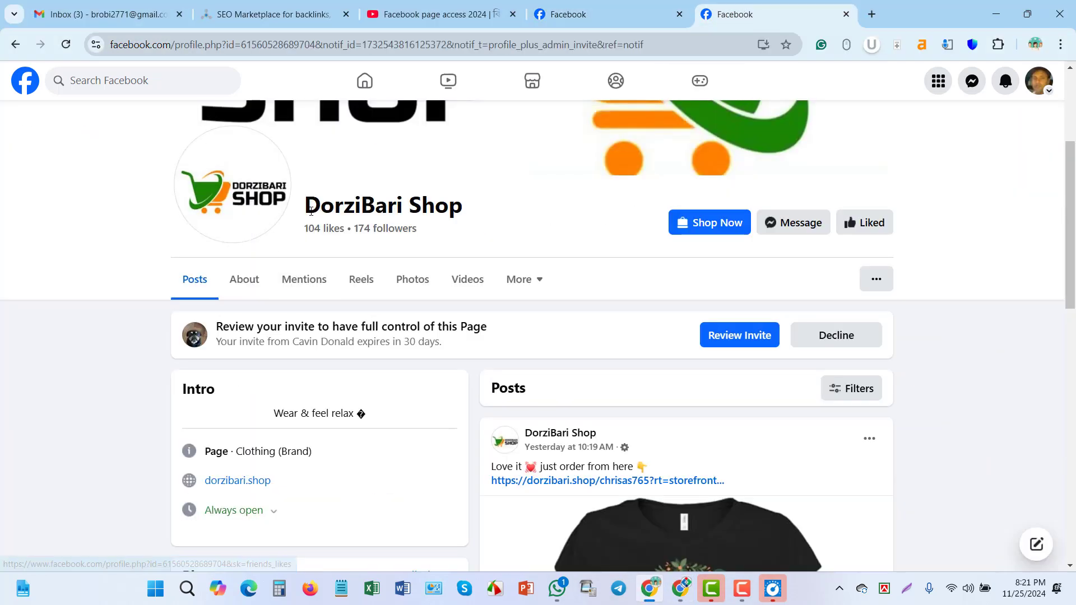
{"action": "scroll", "coordinate": [656, 231], "scroll_direction": "up", "scroll_amount": 3}
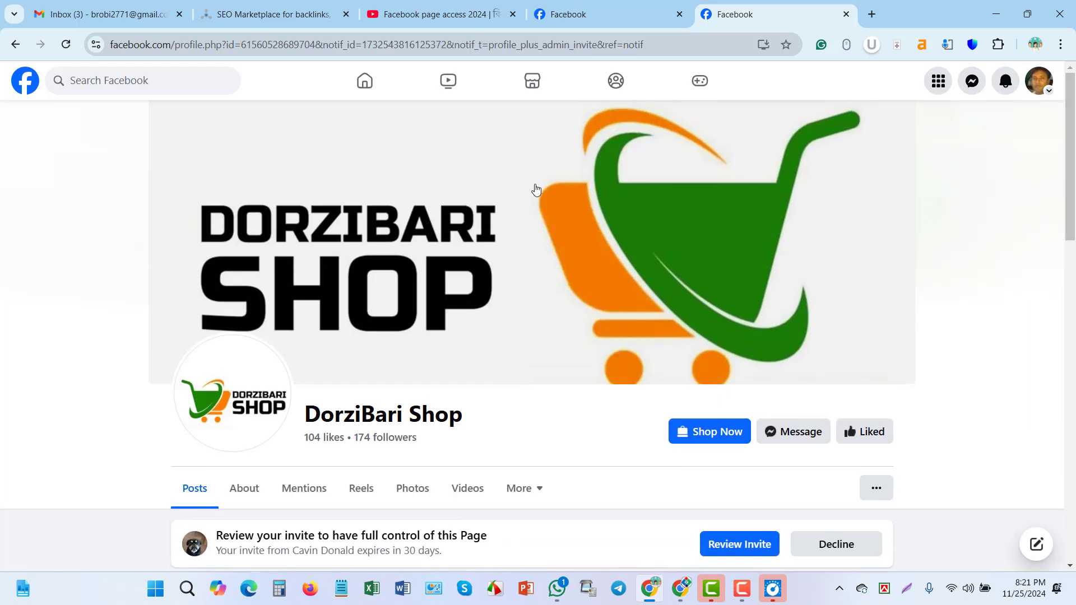
{"action": "scroll", "coordinate": [903, 301], "scroll_direction": "down", "scroll_amount": 3}
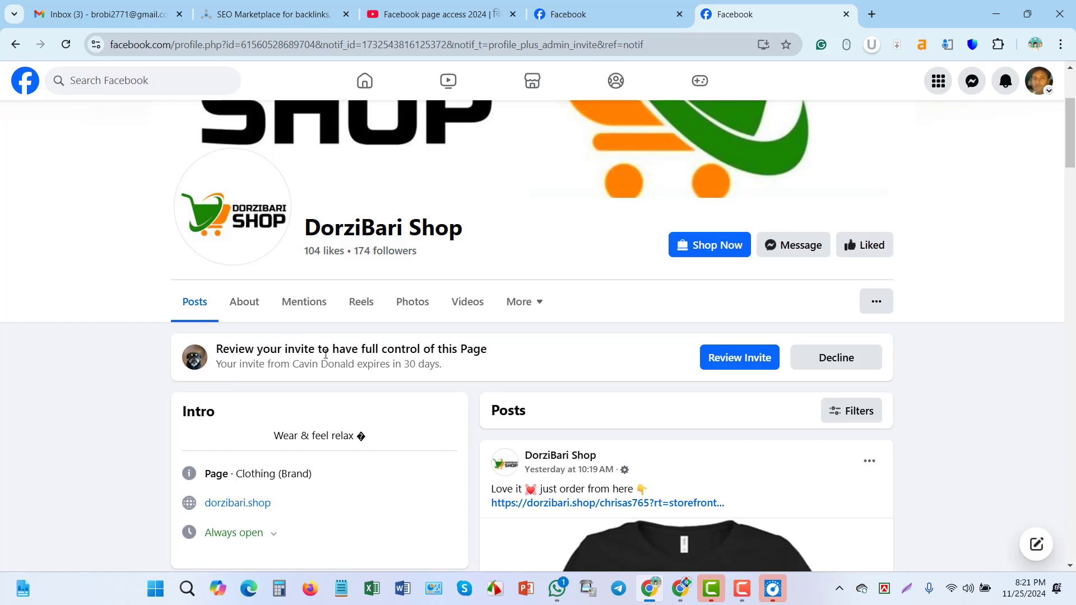
Read the banner about reviewing the invite to have full control of the DorziBari Shop Page
{"action": "left_click_drag", "start_coordinate": [495, 350], "coordinate": [216, 352]}
{"action": "left_click", "coordinate": [538, 349]}
{"action": "left_click_drag", "start_coordinate": [497, 348], "coordinate": [358, 350]}
{"action": "left_click", "coordinate": [528, 352]}
{"action": "scroll", "coordinate": [487, 281], "scroll_direction": "up", "scroll_amount": 2}
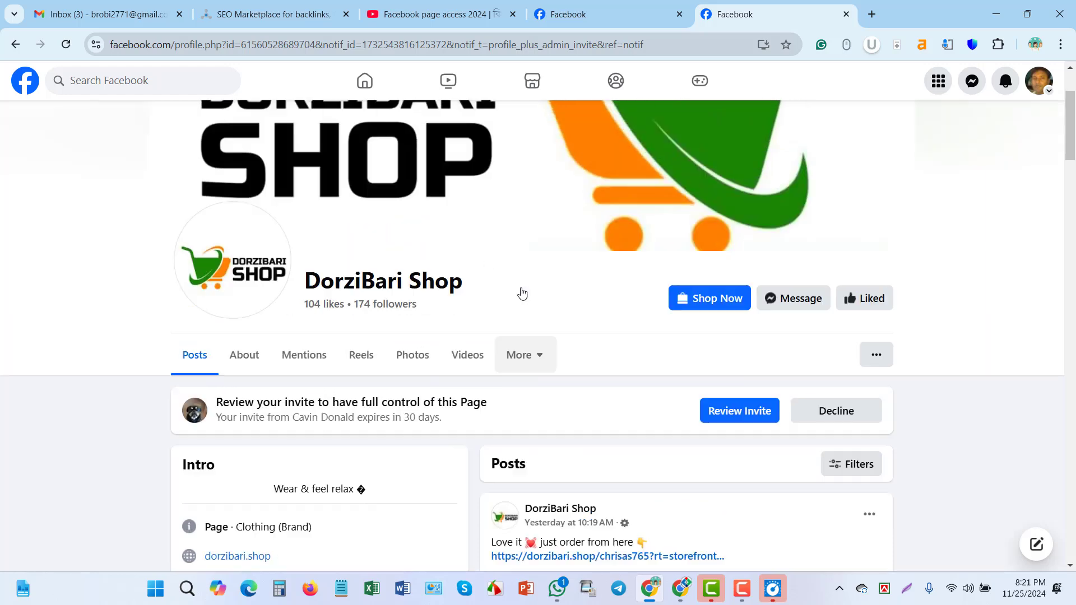
{"action": "scroll", "coordinate": [426, 359], "scroll_direction": "down", "scroll_amount": 2}
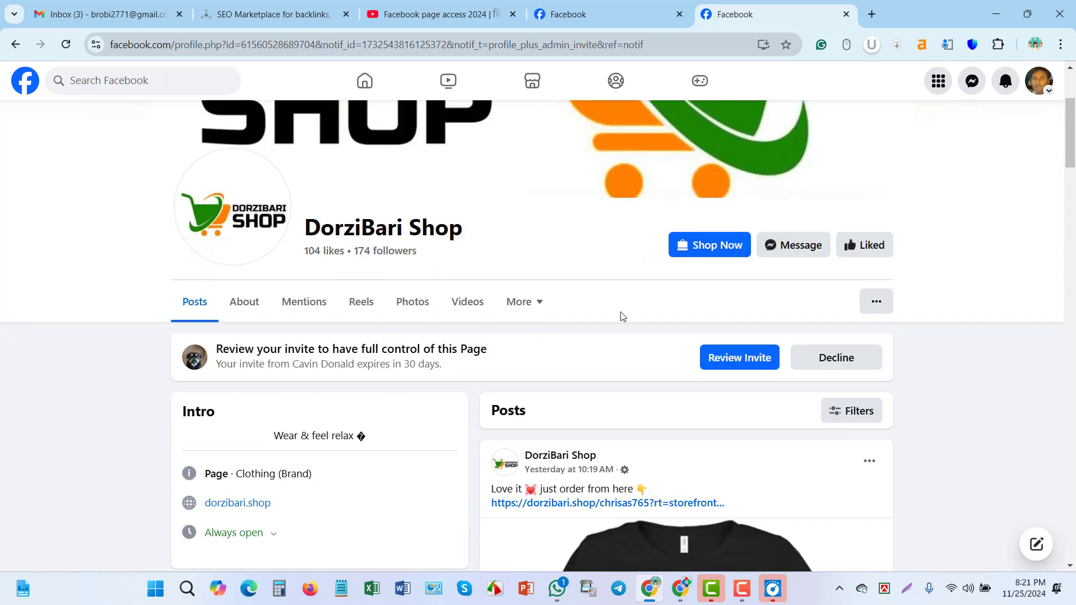
Check the notifications for the DorziBari Shop management invitation, close them, and read the invite's expiry note on the page
{"action": "left_click", "coordinate": [1005, 83]}
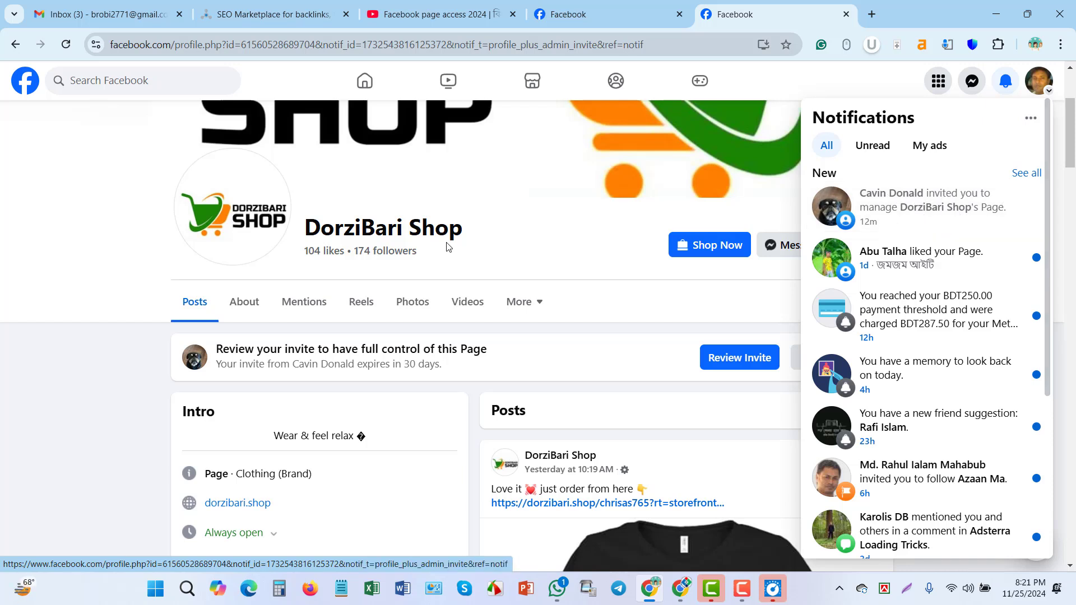
{"action": "left_click", "coordinate": [618, 363]}
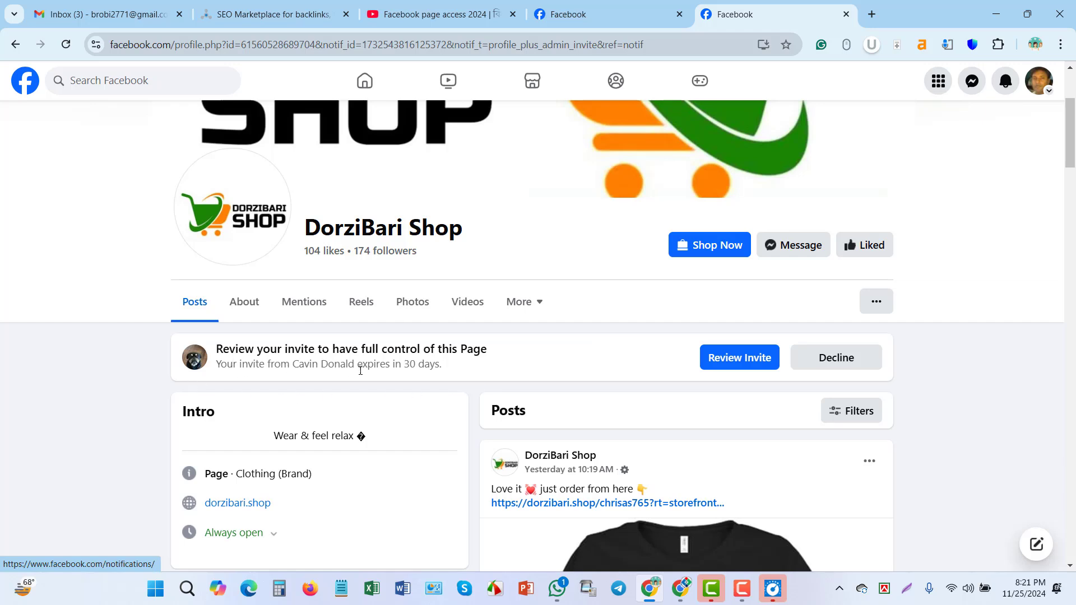
{"action": "left_click_drag", "start_coordinate": [460, 372], "coordinate": [339, 366]}
{"action": "left_click", "coordinate": [340, 365]}
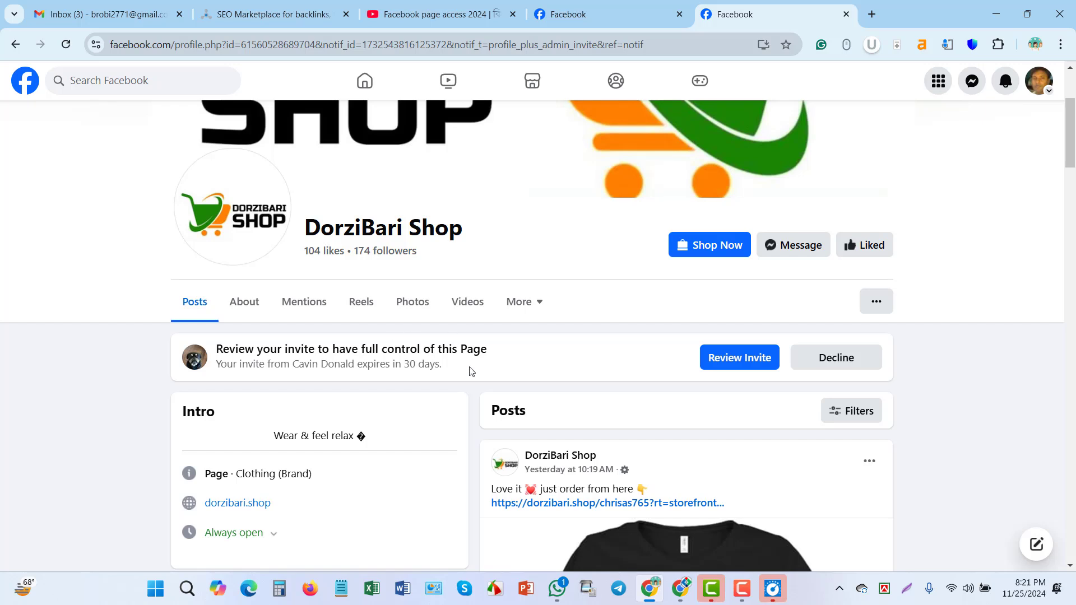
Open the DorziBari Shop invite for review and look over what full control of the Page includes
{"action": "left_click", "coordinate": [757, 362]}
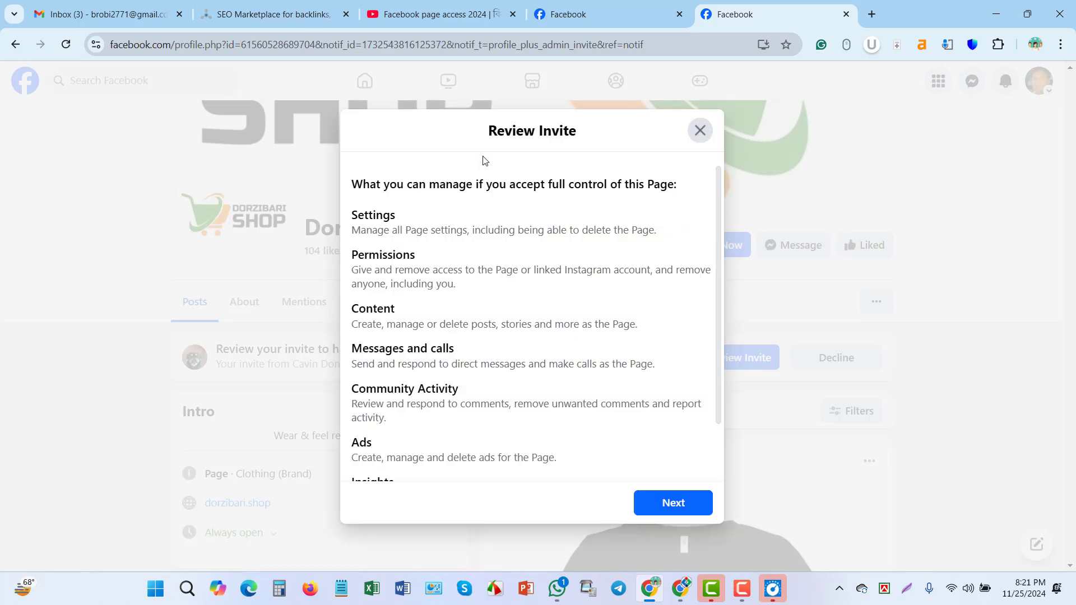
{"action": "left_click_drag", "start_coordinate": [448, 178], "coordinate": [629, 436]}
{"action": "left_click", "coordinate": [525, 315]}
{"action": "scroll", "coordinate": [409, 240], "scroll_direction": "down", "scroll_amount": 2}
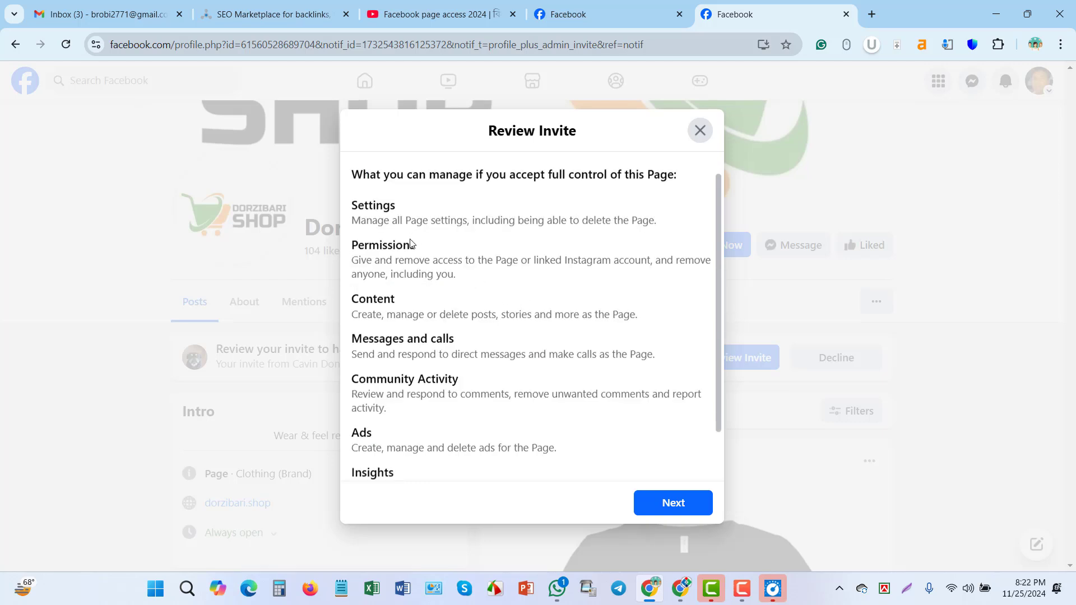
{"action": "scroll", "coordinate": [369, 224], "scroll_direction": "up", "scroll_amount": 2}
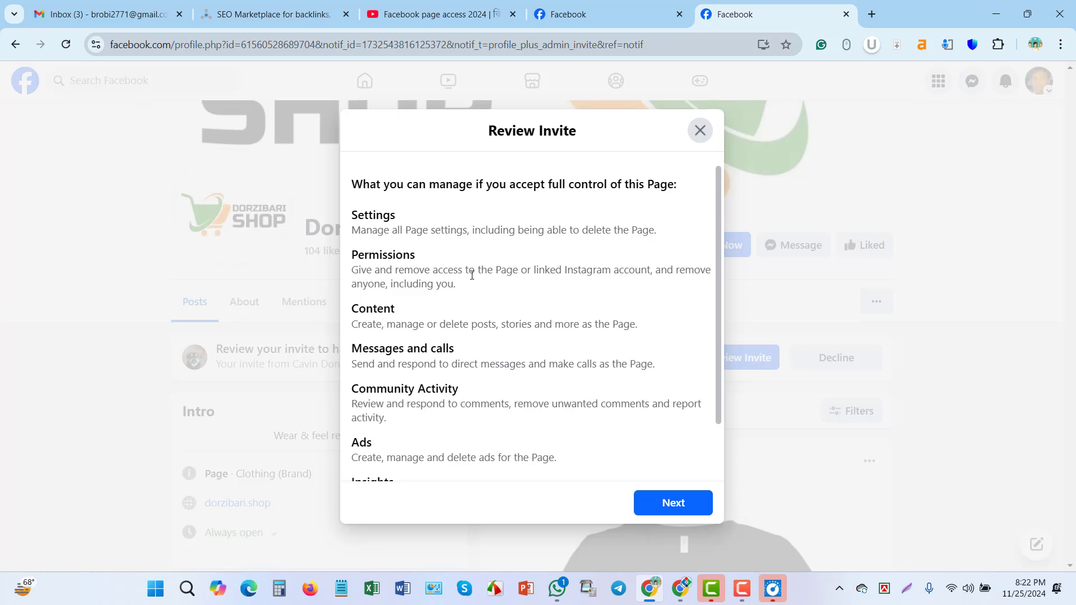
Read the Permissions, Content, and Messages and calls entries in the invite review, continuing down to Insights
{"action": "left_click_drag", "start_coordinate": [412, 271], "coordinate": [569, 279]}
{"action": "left_click", "coordinate": [425, 312]}
{"action": "left_click_drag", "start_coordinate": [500, 327], "coordinate": [637, 325]}
{"action": "left_click", "coordinate": [490, 329]}
{"action": "scroll", "coordinate": [475, 331], "scroll_direction": "down", "scroll_amount": 1}
{"action": "scroll", "coordinate": [366, 308], "scroll_direction": "up", "scroll_amount": 1}
{"action": "left_click_drag", "start_coordinate": [362, 353], "coordinate": [437, 351]}
{"action": "scroll", "coordinate": [447, 301], "scroll_direction": "down", "scroll_amount": 3}
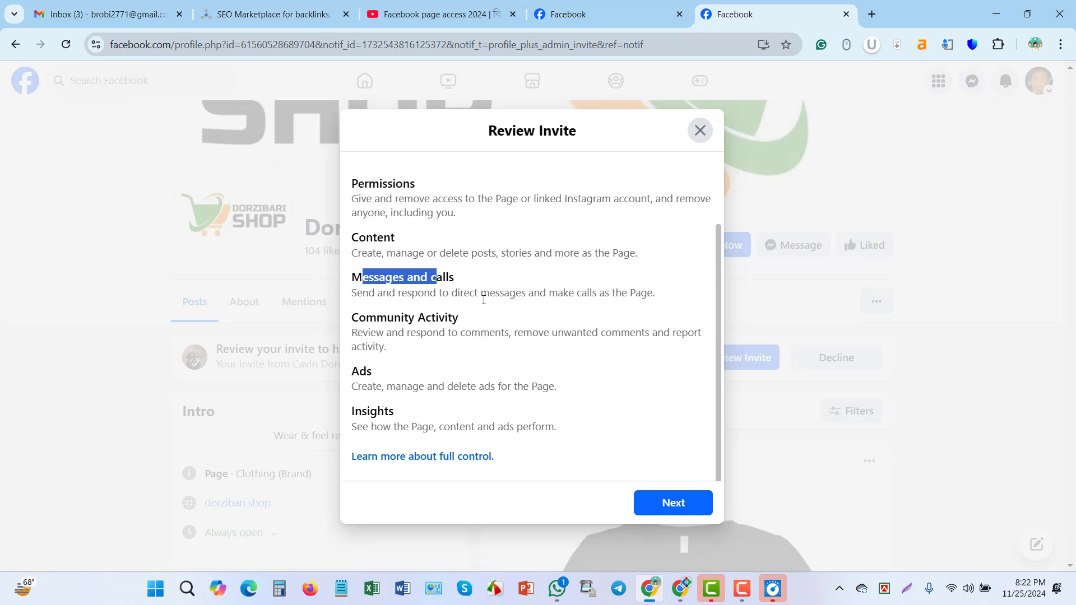
Read the Messages and calls, Community Activity, and Ads entries in the full control invite review
{"action": "left_click_drag", "start_coordinate": [484, 299], "coordinate": [629, 305]}
{"action": "left_click", "coordinate": [372, 353]}
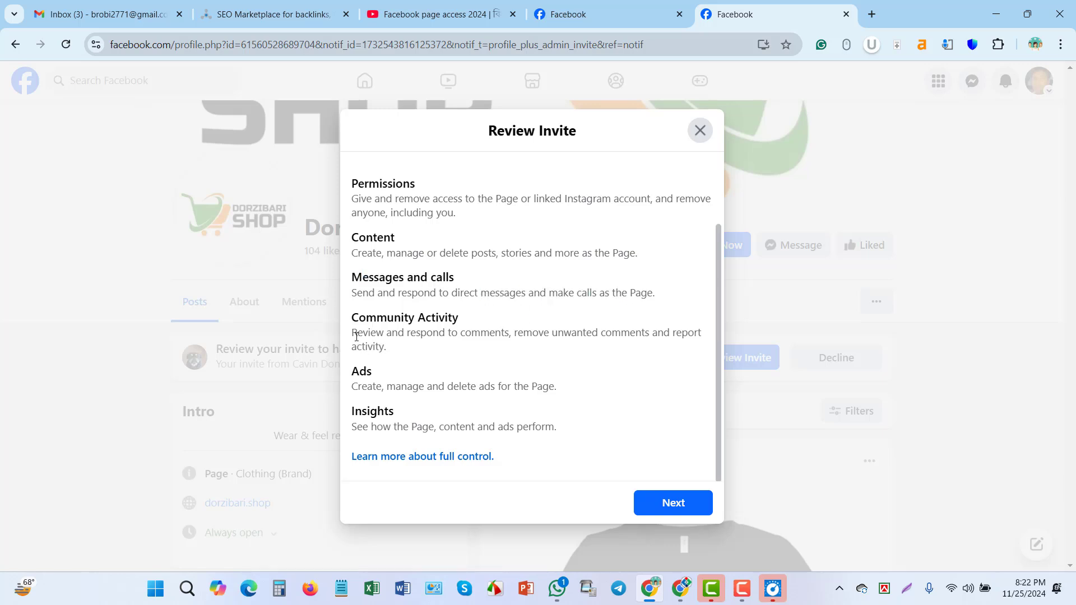
{"action": "left_click_drag", "start_coordinate": [356, 336], "coordinate": [420, 351]}
{"action": "left_click", "coordinate": [423, 351]}
{"action": "left_click_drag", "start_coordinate": [440, 392], "coordinate": [534, 385]}
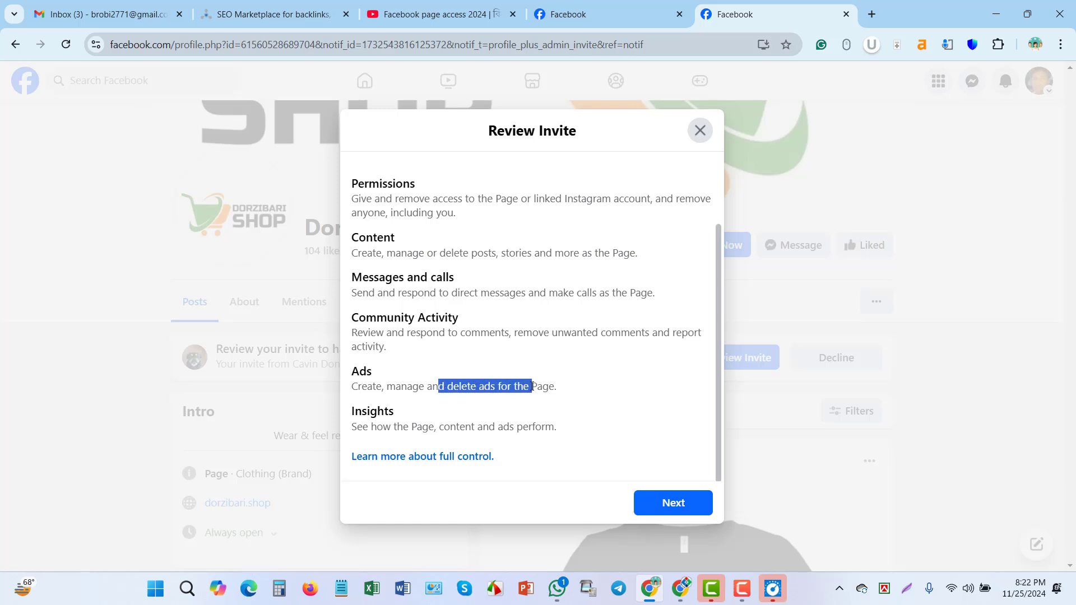
{"action": "left_click", "coordinate": [445, 382]}
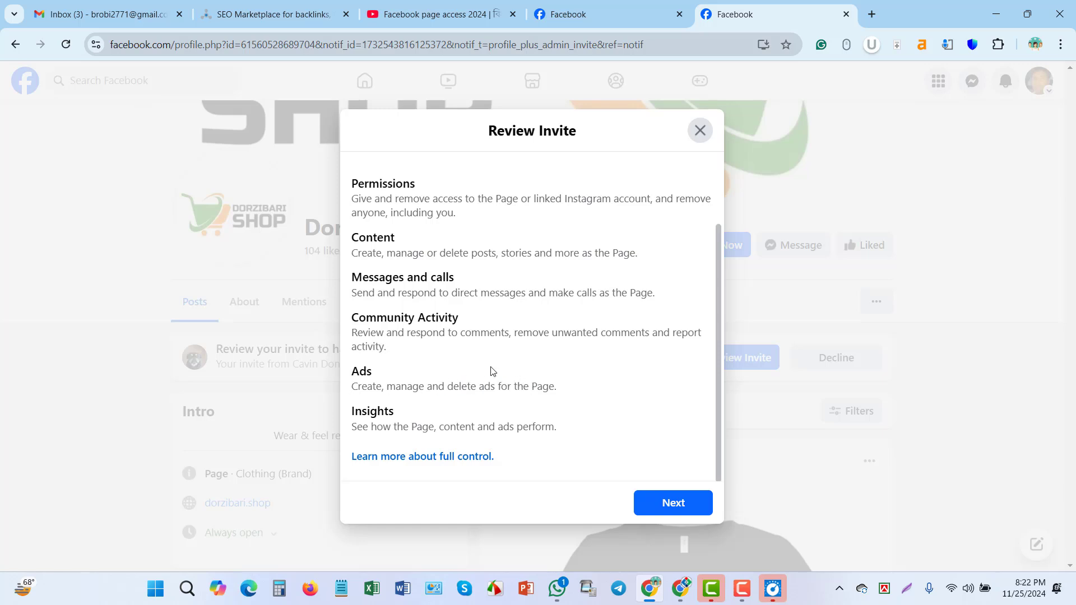
Continue to the notes on what to know about full control, read their heading, and accept the invite
{"action": "left_click", "coordinate": [694, 504]}
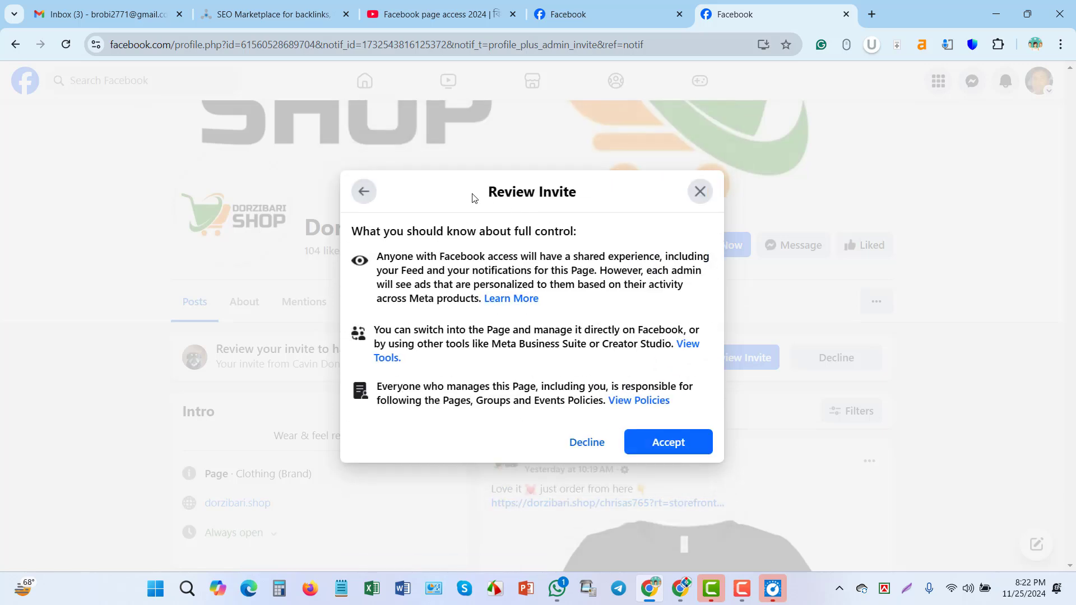
{"action": "left_click_drag", "start_coordinate": [472, 194], "coordinate": [580, 200]}
{"action": "left_click", "coordinate": [563, 201]}
{"action": "left_click_drag", "start_coordinate": [354, 235], "coordinate": [594, 236]}
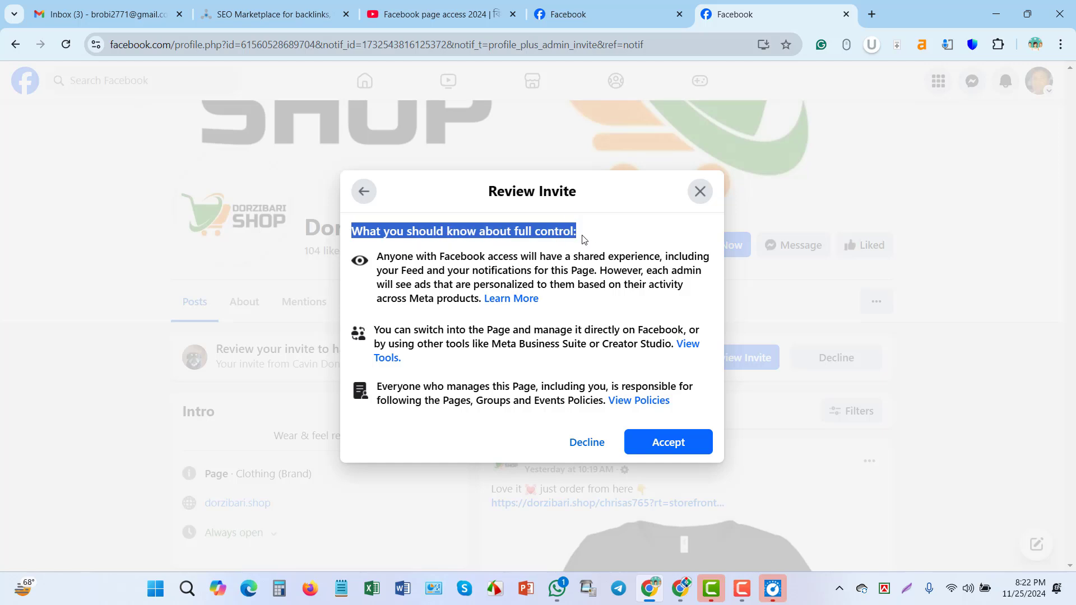
{"action": "left_click", "coordinate": [485, 230]}
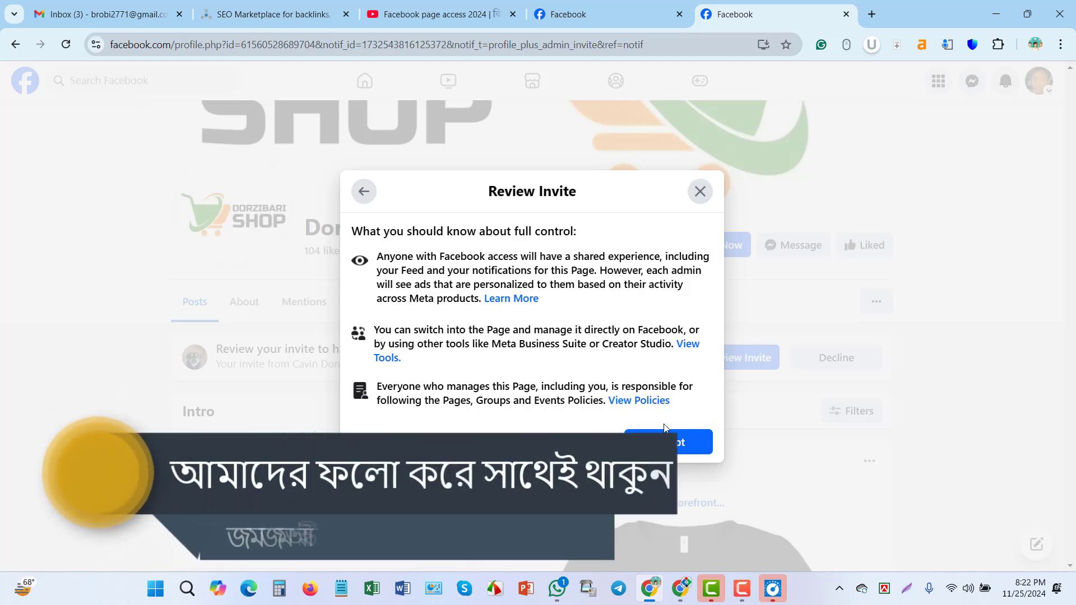
{"action": "left_click", "coordinate": [676, 445]}
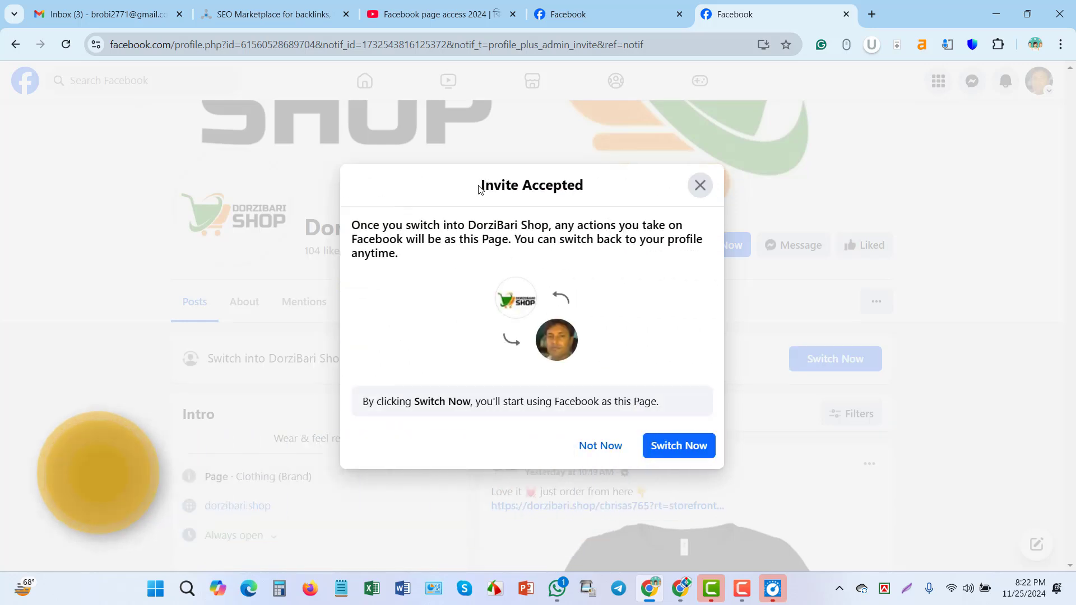
Read the Invite Accepted notice about acting as the Page and switch into DorziBari Shop
{"action": "left_click_drag", "start_coordinate": [481, 185], "coordinate": [581, 172]}
{"action": "left_click", "coordinate": [520, 195]}
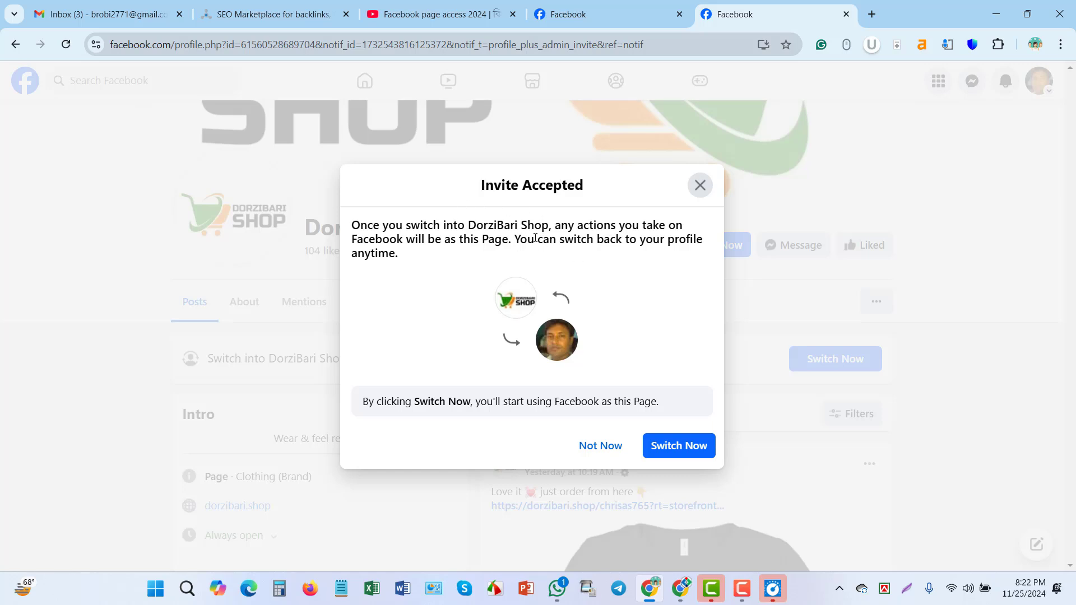
{"action": "left_click_drag", "start_coordinate": [472, 225], "coordinate": [567, 226]}
{"action": "left_click", "coordinate": [631, 252]}
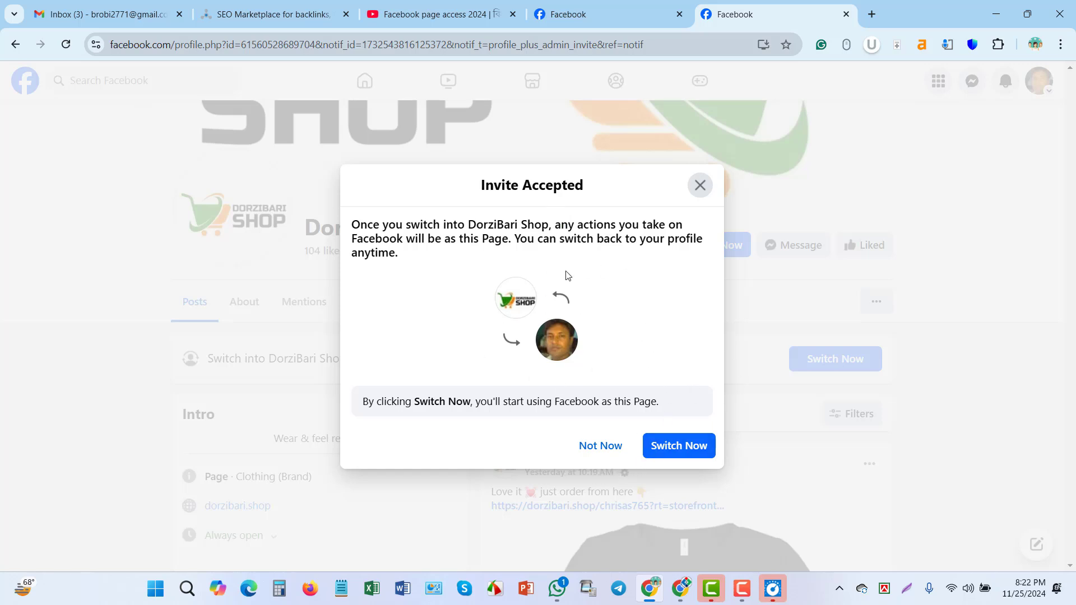
{"action": "left_click", "coordinate": [684, 446]}
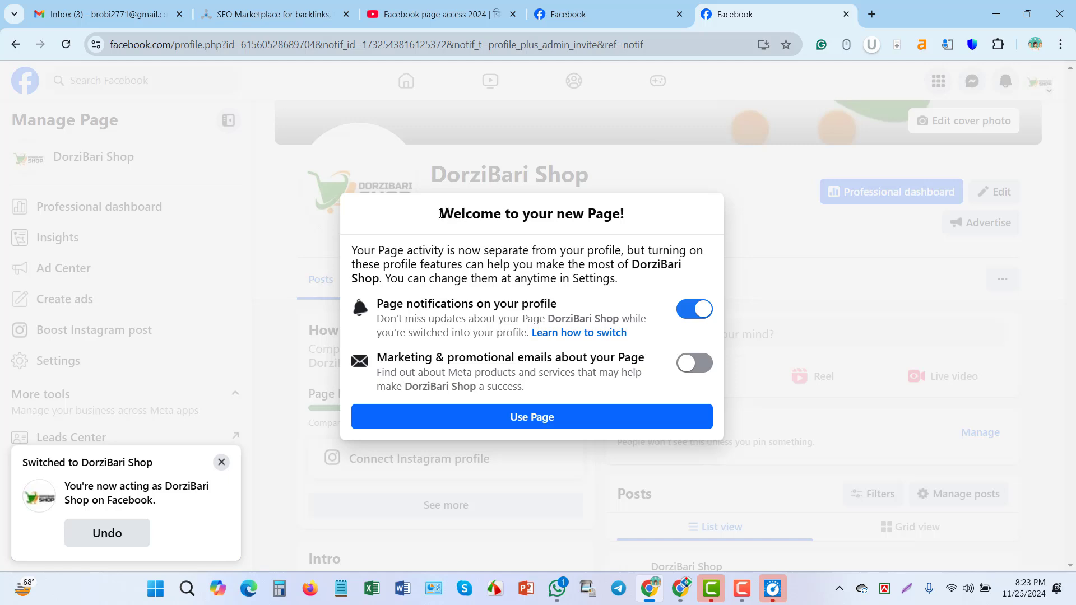
Read the new Page welcome message and start using the Page, leaving the notification and marketing email options as set
{"action": "left_click_drag", "start_coordinate": [441, 214], "coordinate": [645, 217]}
{"action": "left_click", "coordinate": [645, 218]}
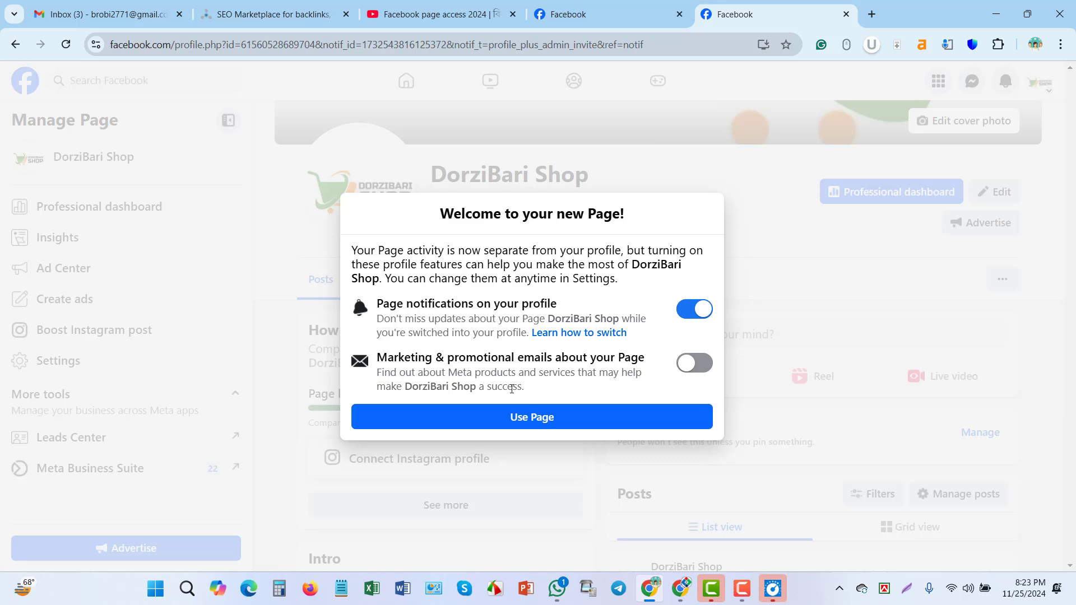
{"action": "left_click", "coordinate": [571, 424]}
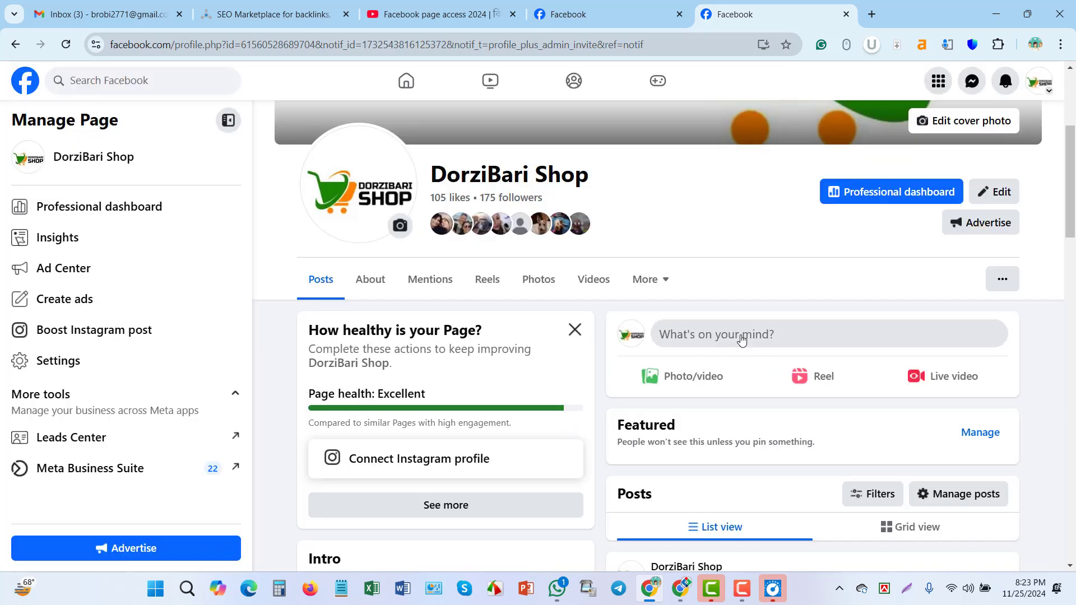
View the Page's post composer, close it without posting, and look through the DorziBari Shop posts, intro, and photos
{"action": "left_click", "coordinate": [740, 336]}
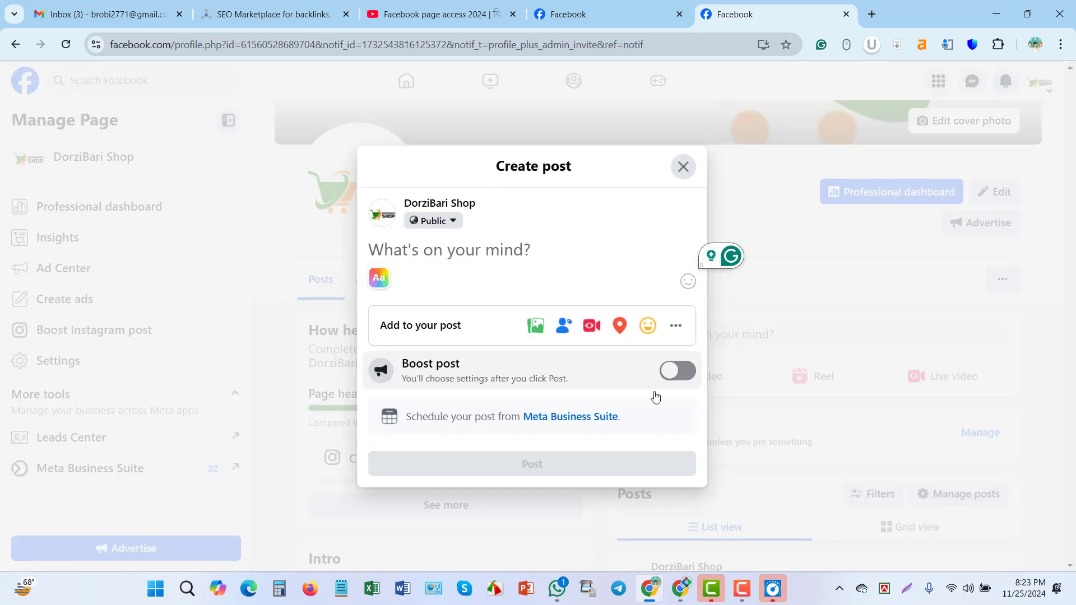
{"action": "left_click", "coordinate": [683, 166]}
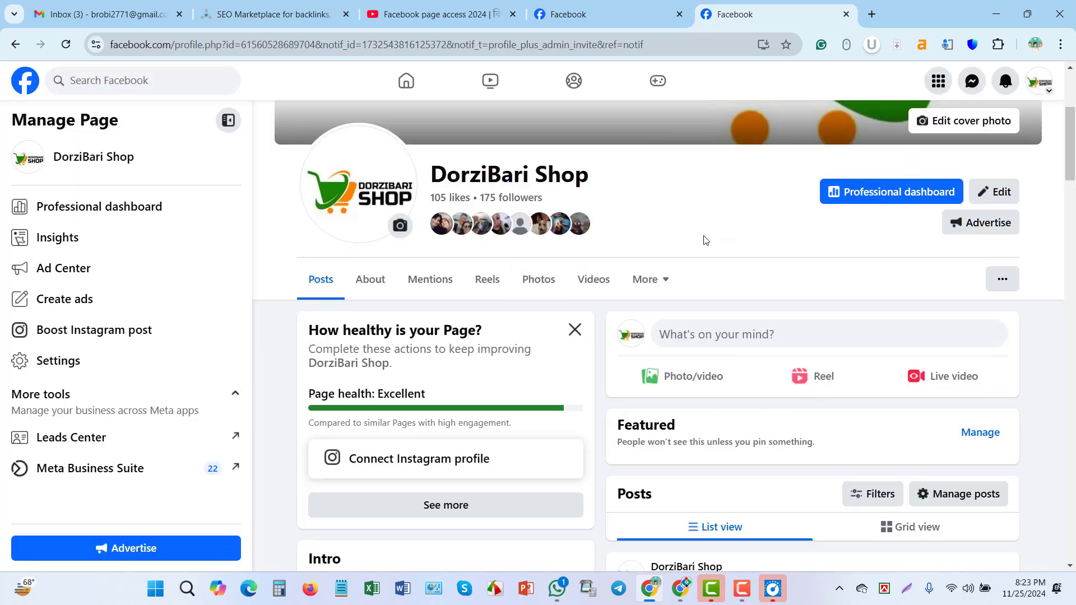
{"action": "scroll", "coordinate": [783, 436], "scroll_direction": "down", "scroll_amount": 7}
{"action": "scroll", "coordinate": [732, 432], "scroll_direction": "up", "scroll_amount": 5}
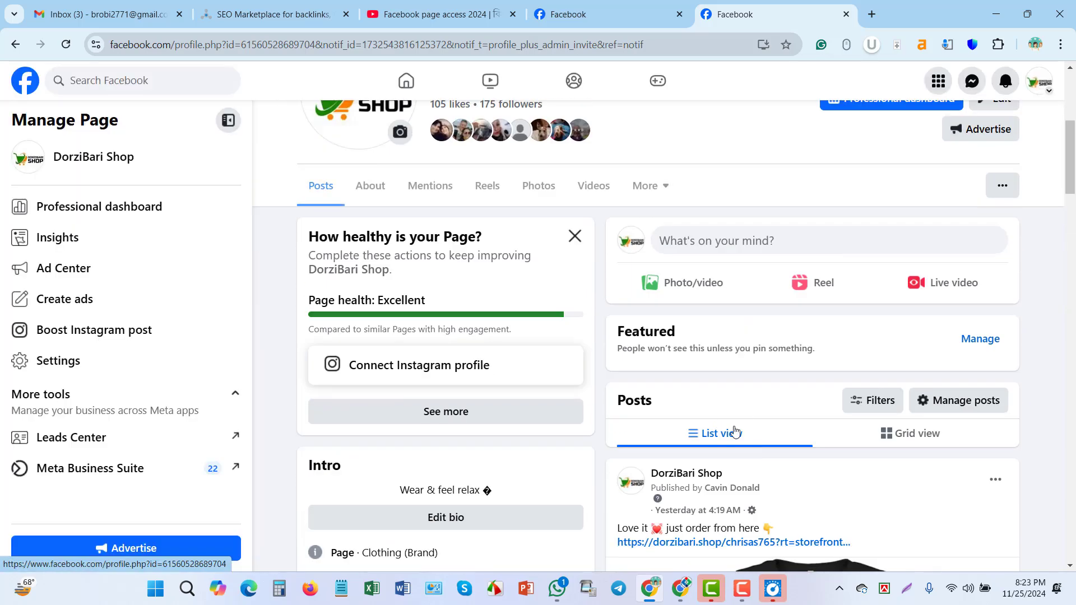
{"action": "scroll", "coordinate": [703, 385], "scroll_direction": "down", "scroll_amount": 3}
{"action": "scroll", "coordinate": [829, 343], "scroll_direction": "down", "scroll_amount": 3}
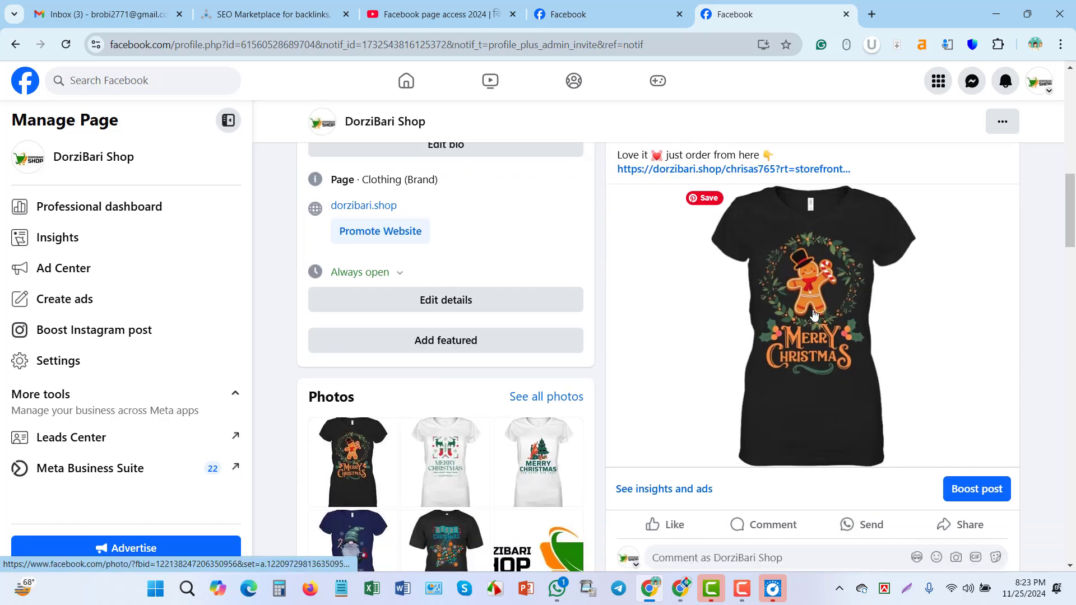
{"action": "scroll", "coordinate": [873, 313], "scroll_direction": "down", "scroll_amount": 3}
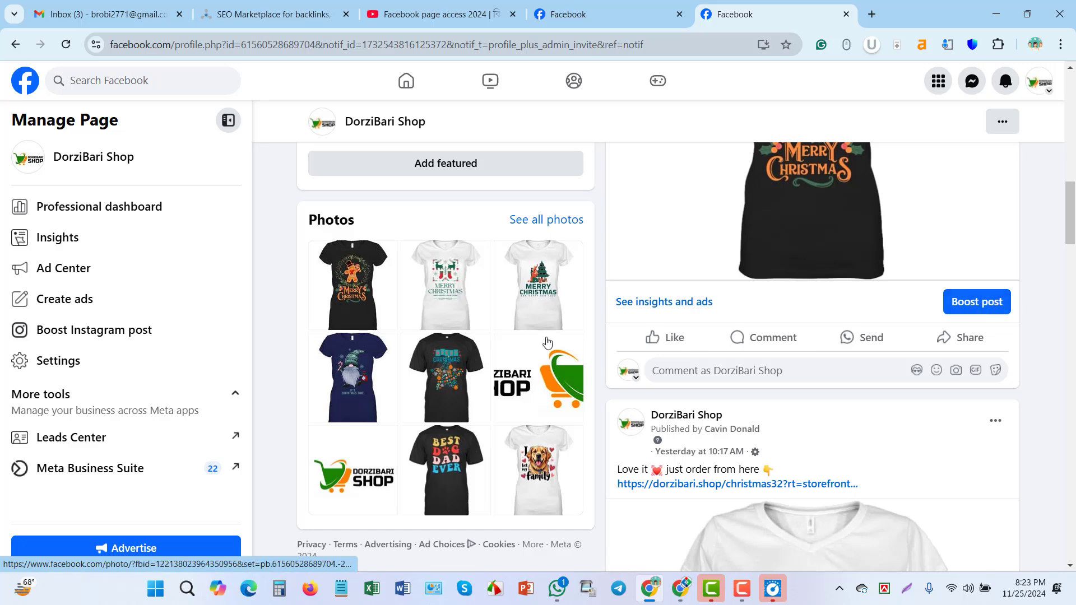
{"action": "scroll", "coordinate": [132, 315], "scroll_direction": "up", "scroll_amount": 2}
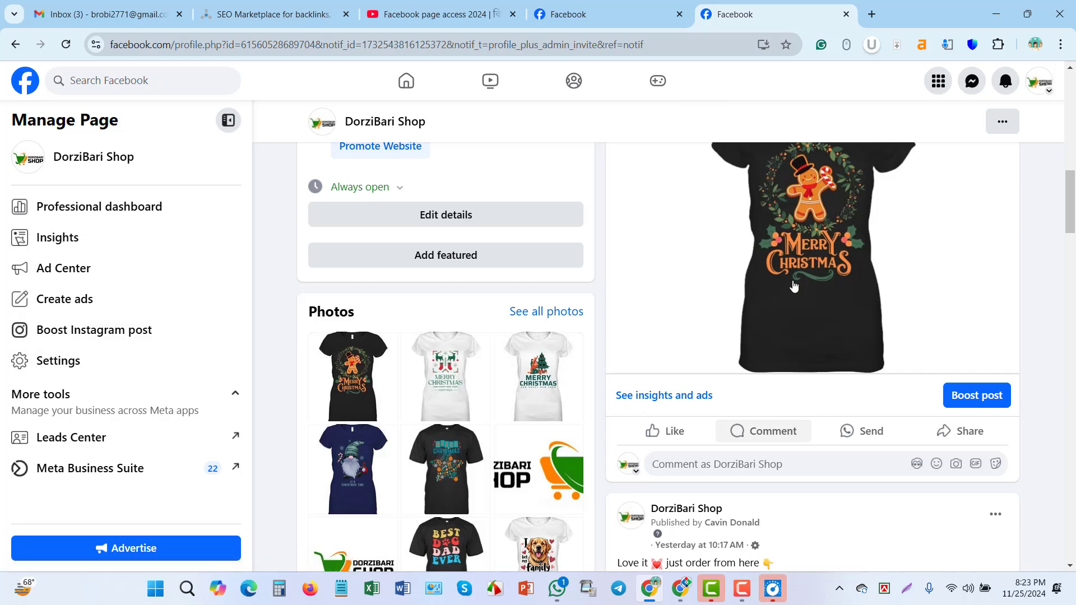
{"action": "scroll", "coordinate": [784, 307], "scroll_direction": "up", "scroll_amount": 3}
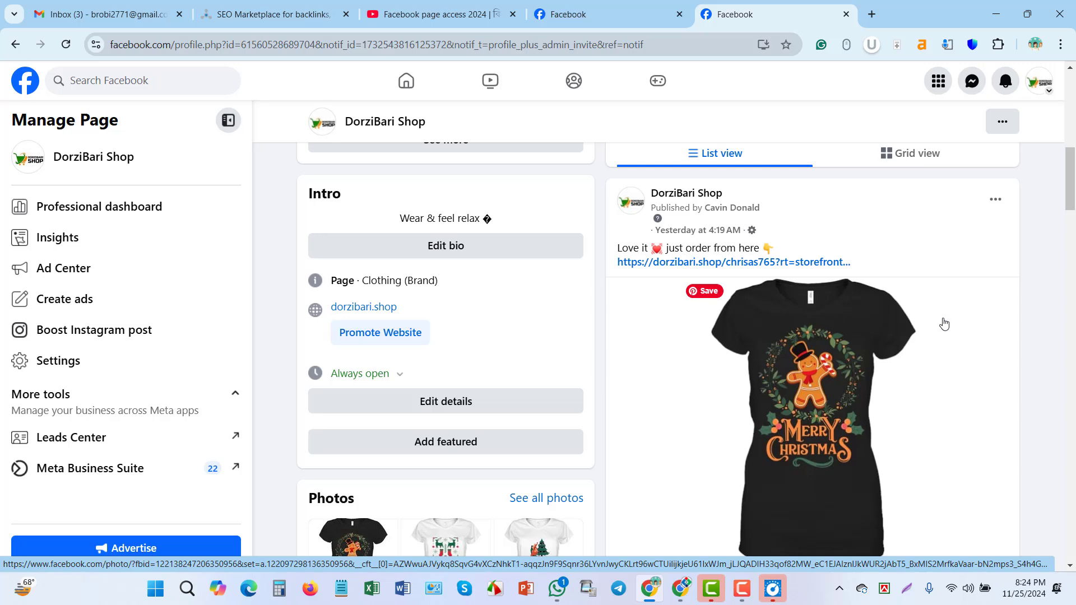
{"action": "scroll", "coordinate": [947, 335], "scroll_direction": "down", "scroll_amount": 3}
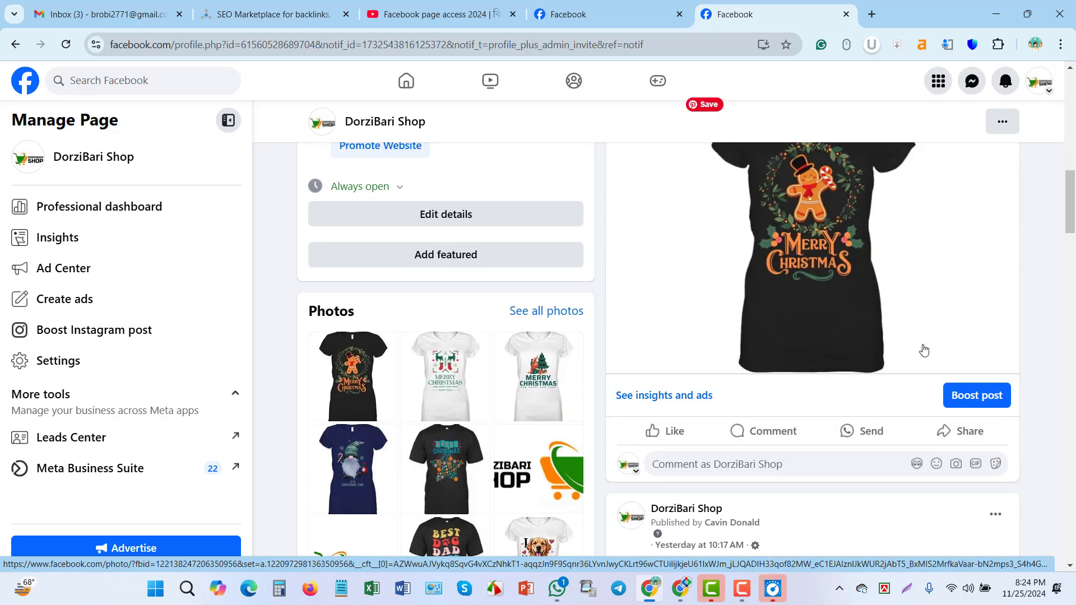
{"action": "scroll", "coordinate": [918, 353], "scroll_direction": "up", "scroll_amount": 3}
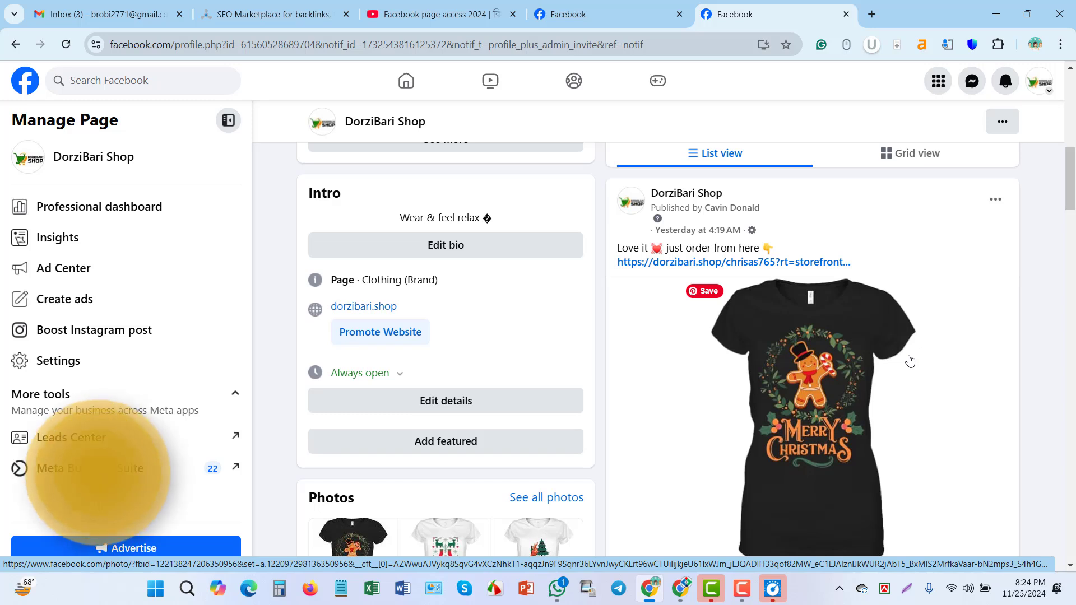